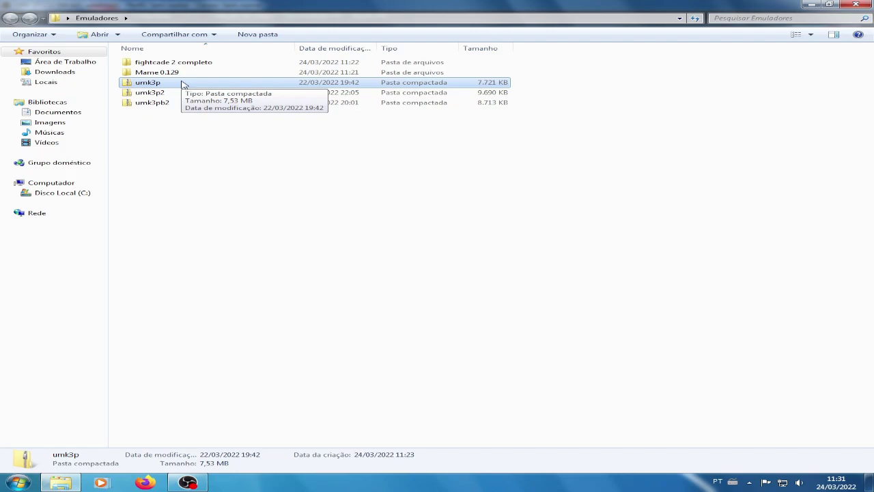
- Examine the umk3p, umk3p2 and umk3pb2 archives in the Emuladores folder
click(181, 93)
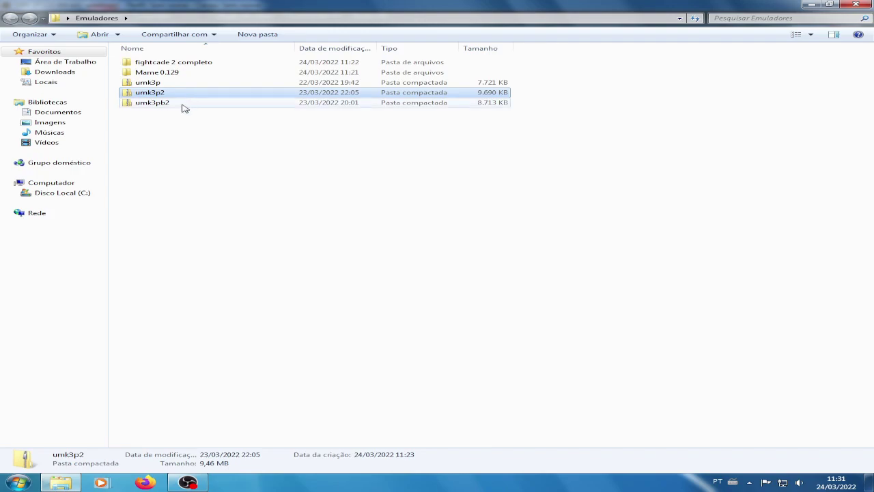
click(182, 117)
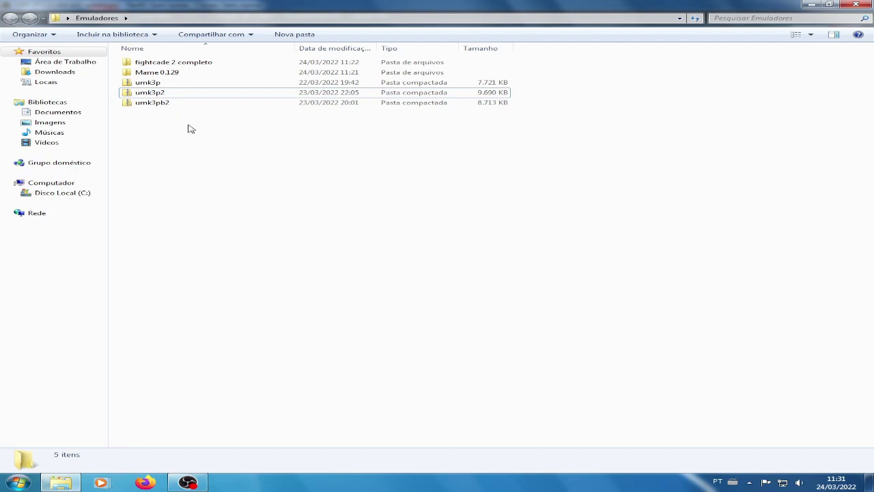
click(159, 106)
click(176, 117)
click(169, 108)
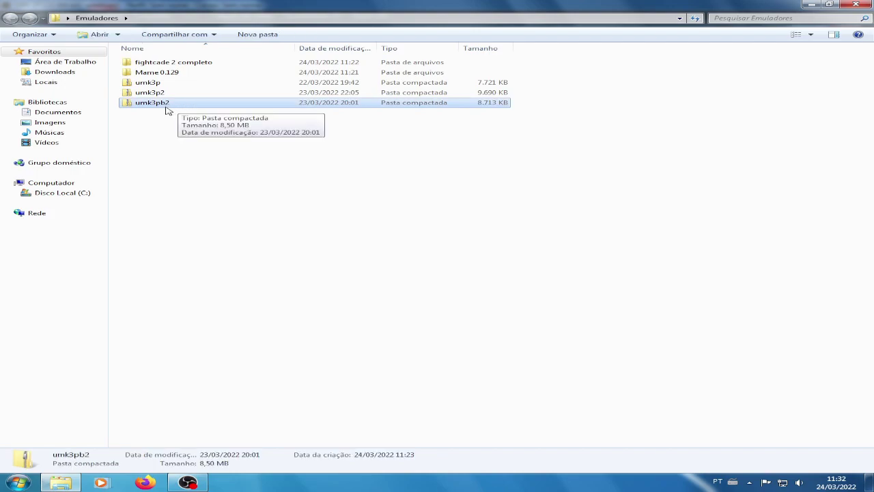
click(156, 121)
click(156, 84)
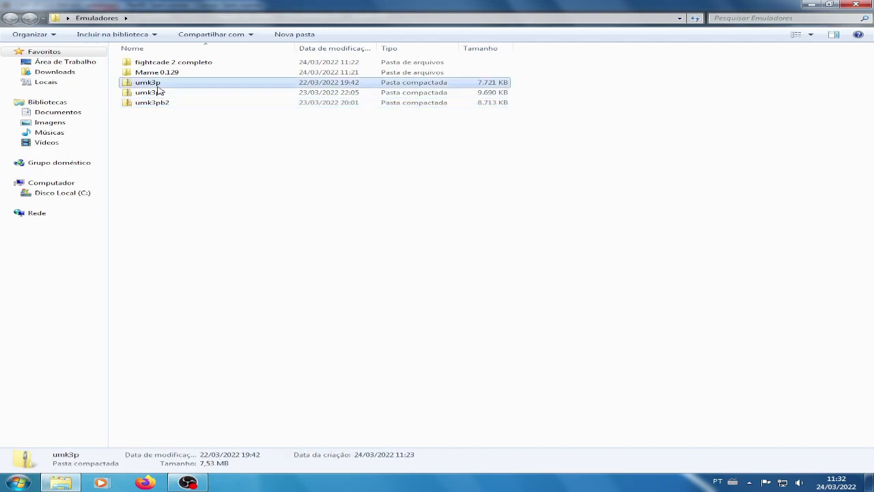
click(162, 96)
click(156, 84)
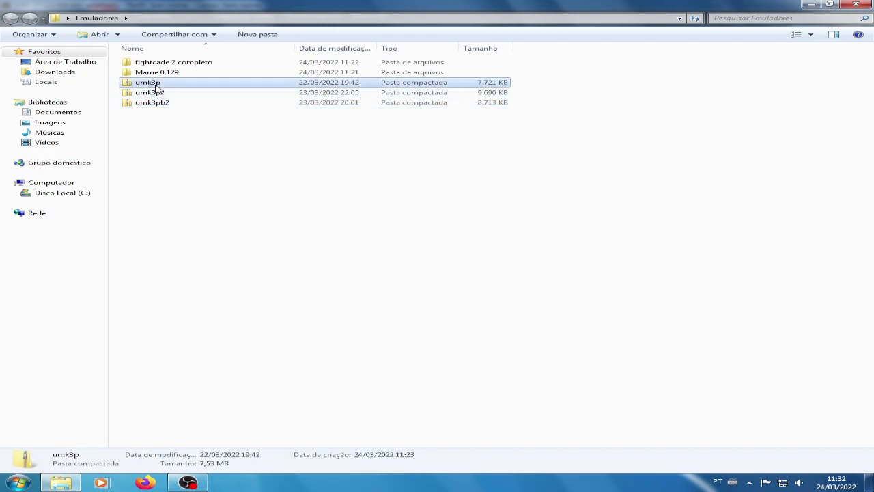
click(160, 94)
click(158, 132)
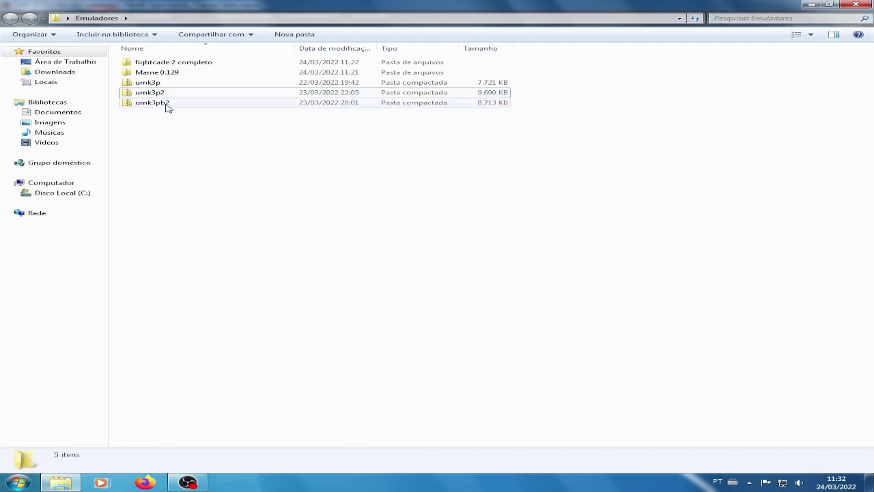
- Copy the umk3pb2 archive and open the ROMs folder under fightcade 2 completo, emulator, fbneo
right_click(167, 105)
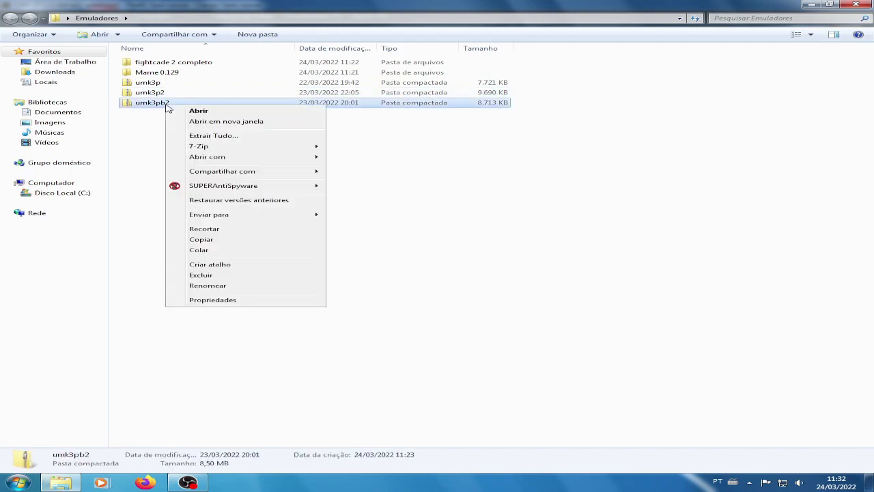
click(211, 238)
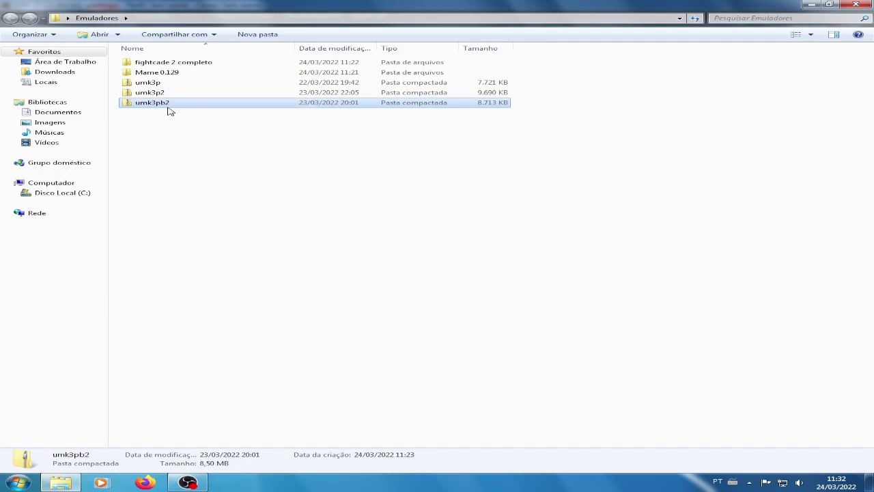
double_click(174, 62)
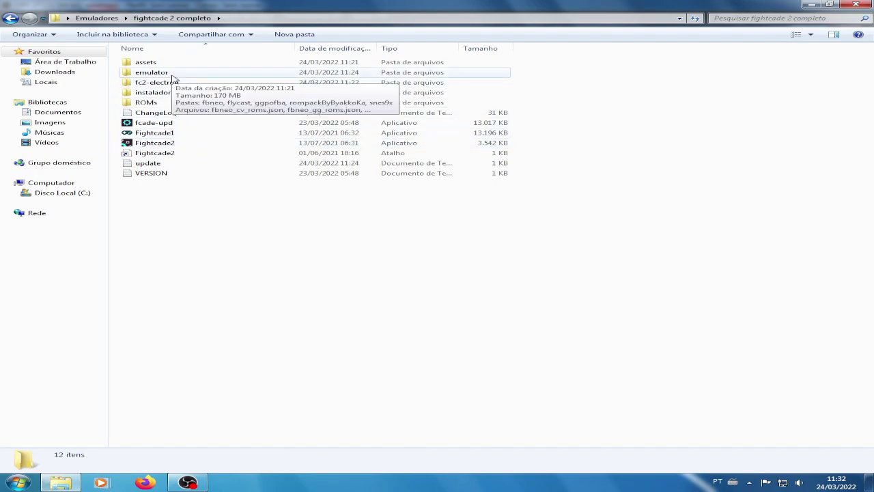
double_click(195, 75)
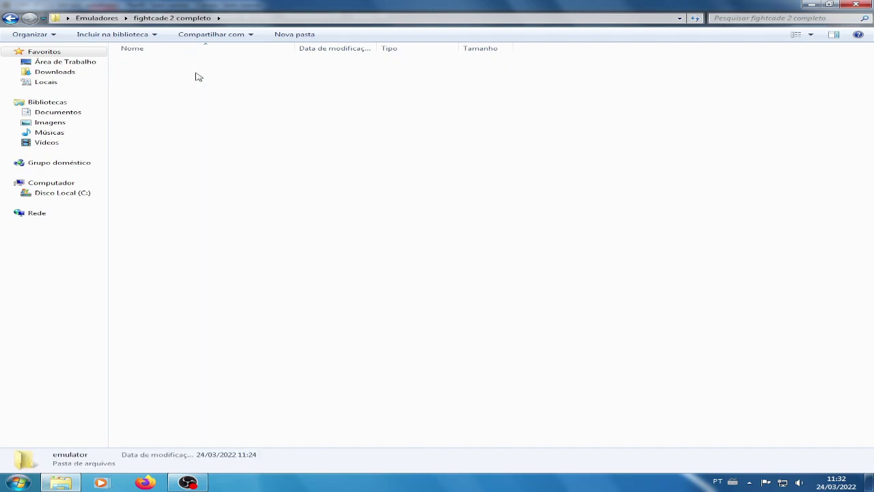
double_click(190, 62)
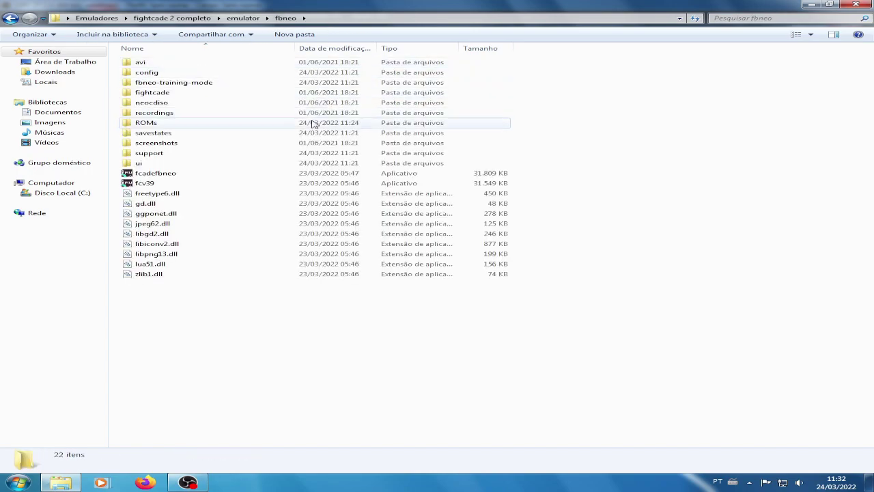
double_click(189, 126)
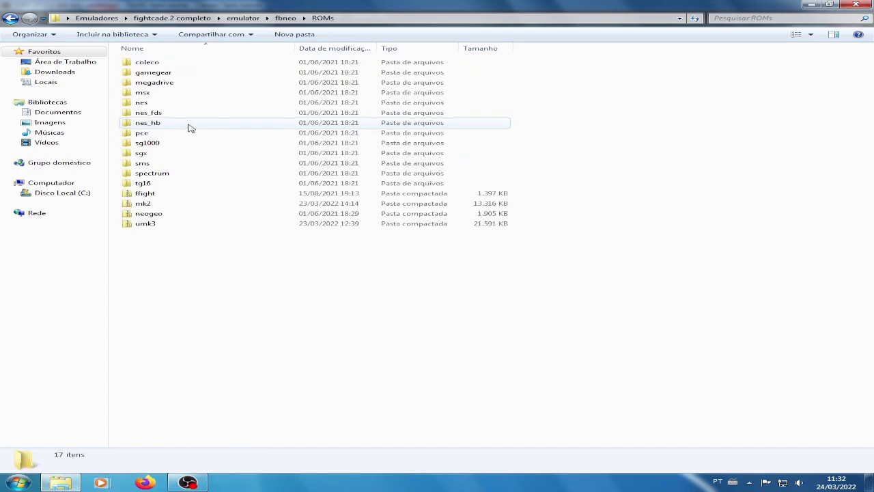
- Paste the copied umk3pb2 archive into fbneo's ROMs folder
right_click(177, 257)
click(214, 320)
click(207, 295)
click(237, 234)
click(113, 130)
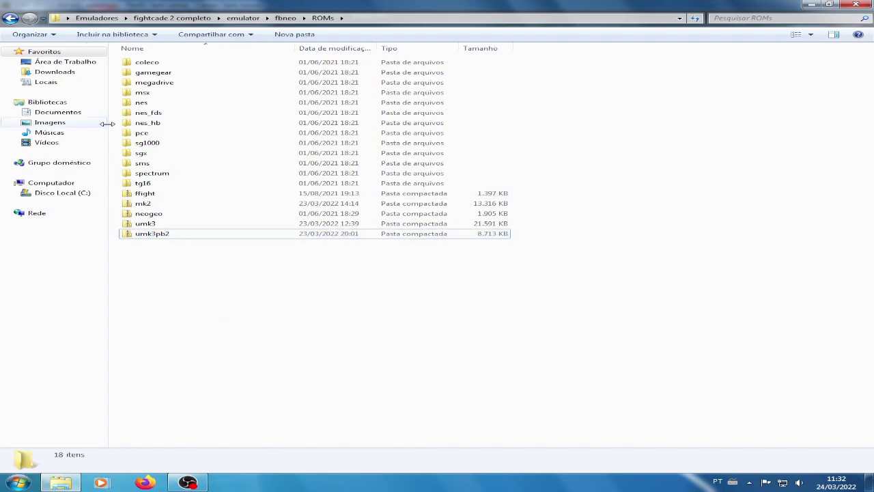
- Return to the fightcade 2 completo folder and launch the Fightcade2 application
click(10, 19)
click(10, 19)
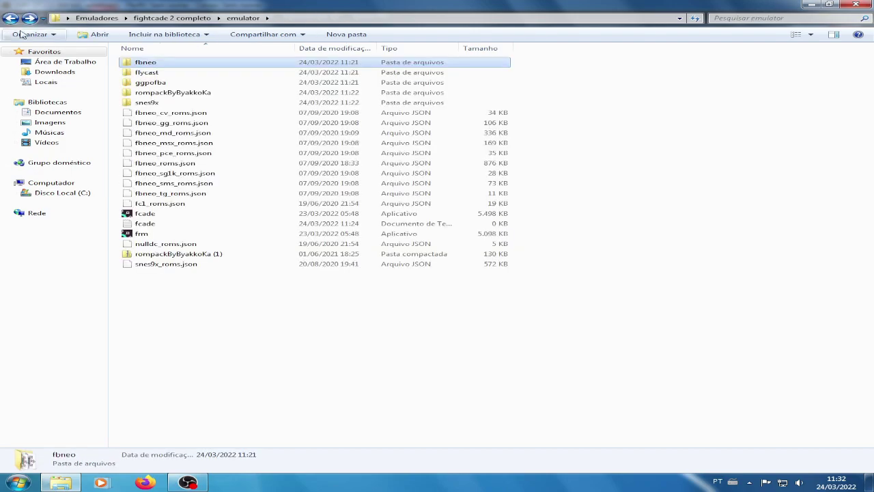
click(10, 19)
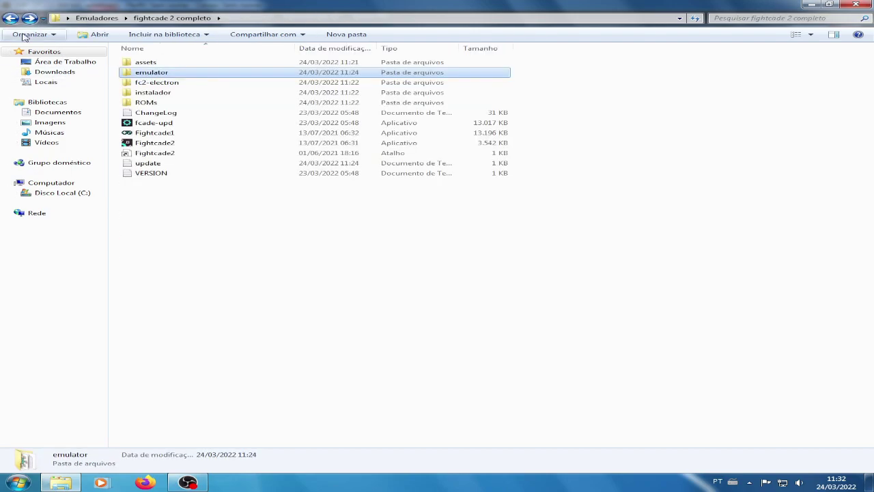
click(161, 190)
click(157, 147)
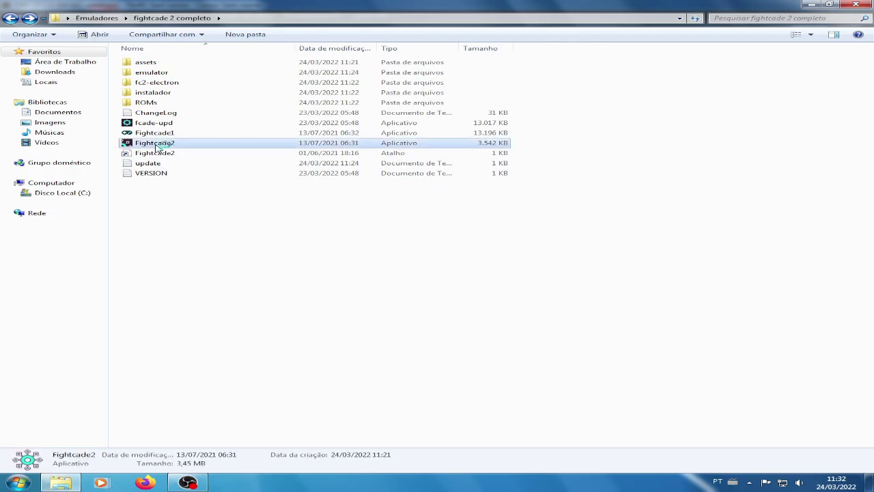
double_click(157, 146)
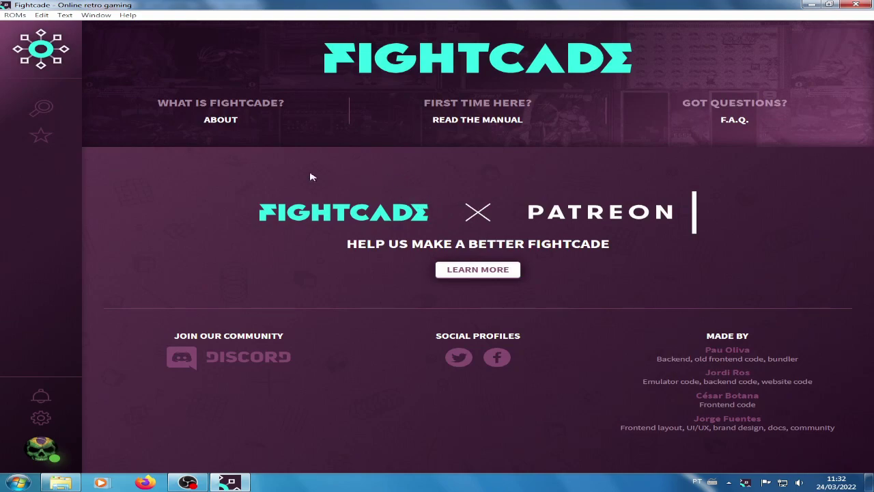
- Search the game channels for "mortal kombat" and join Ultimate Mortal Kombat 3 Plus (Hack, Beta 2), opening its channel
click(42, 109)
text(mortal kombat)
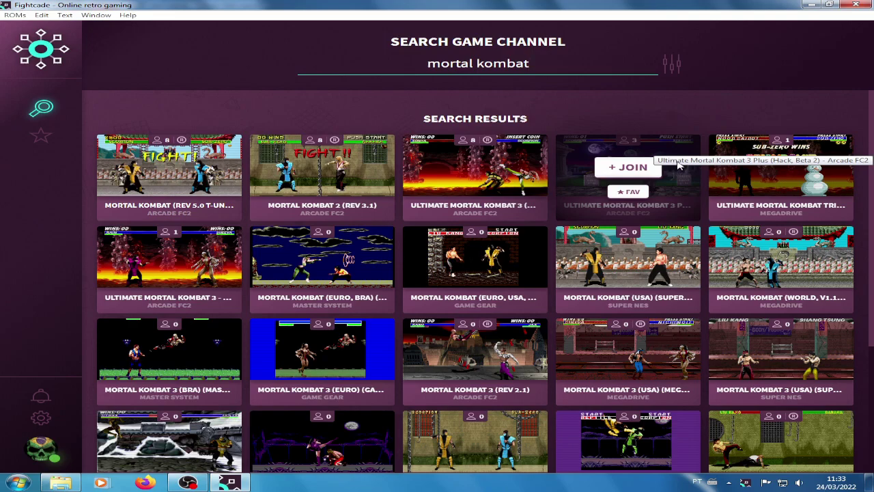
click(623, 168)
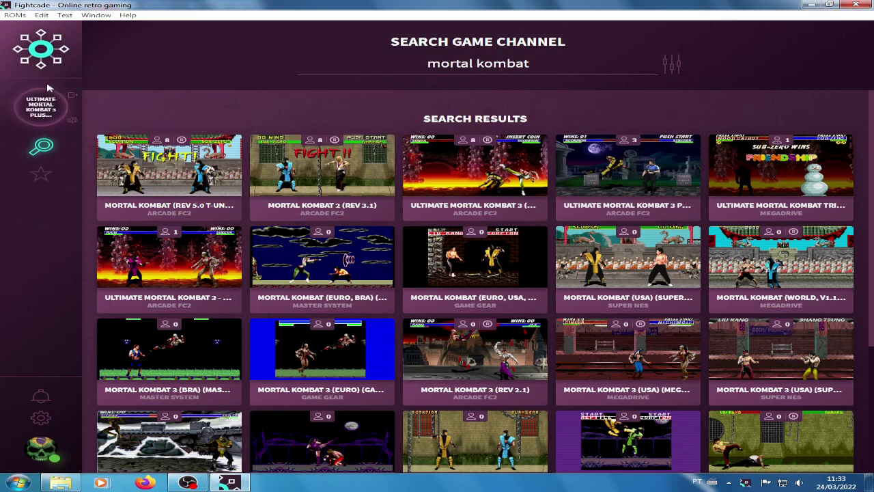
click(40, 109)
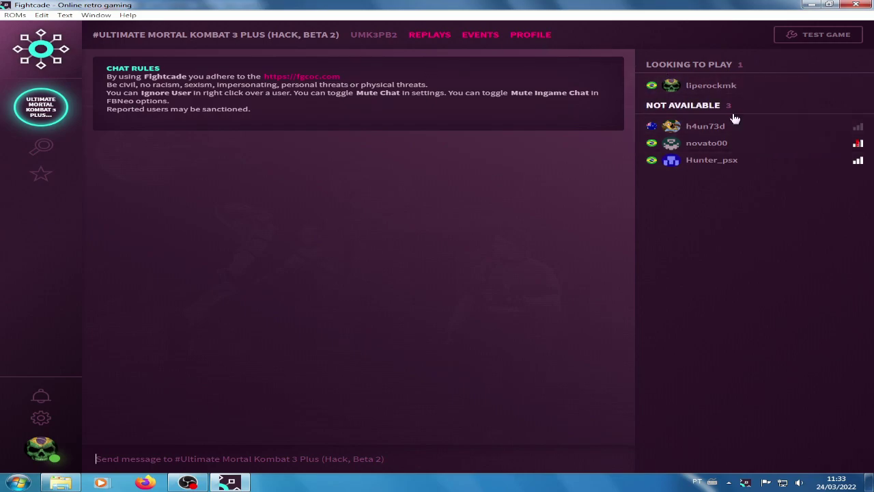
- Launch a test game of Ultimate Mortal Kombat 3 Plus and review its game input mapping
click(811, 40)
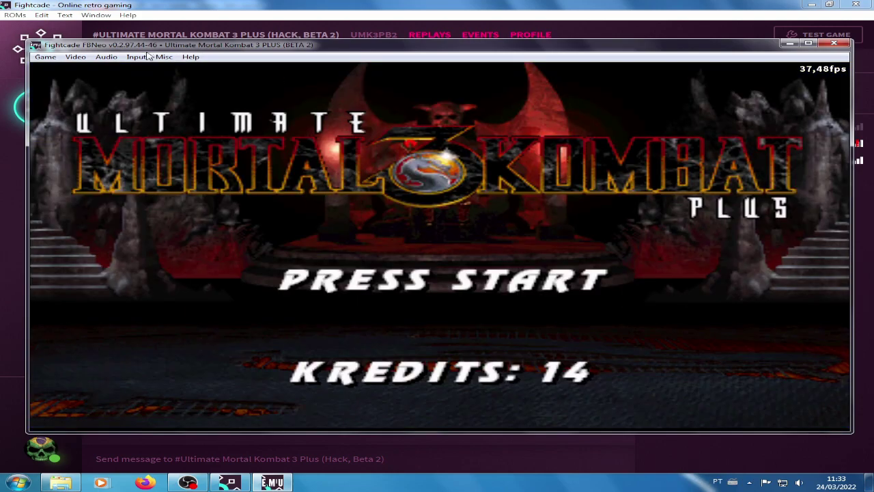
click(140, 56)
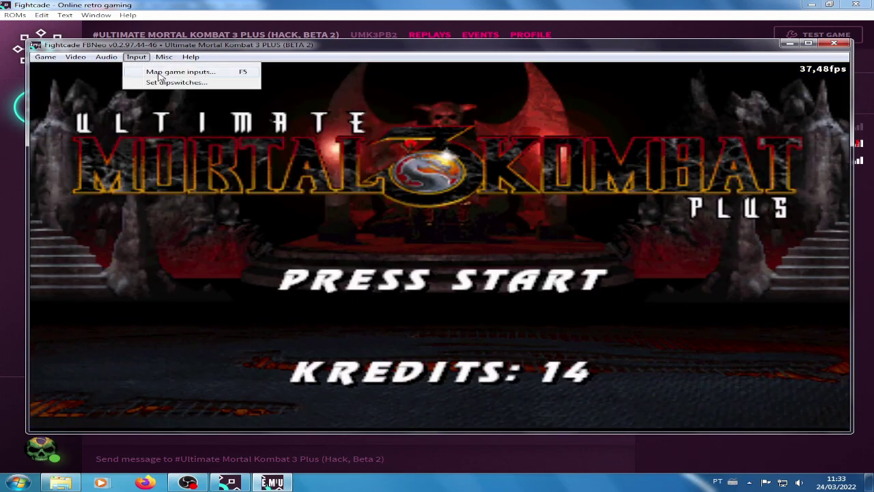
click(162, 74)
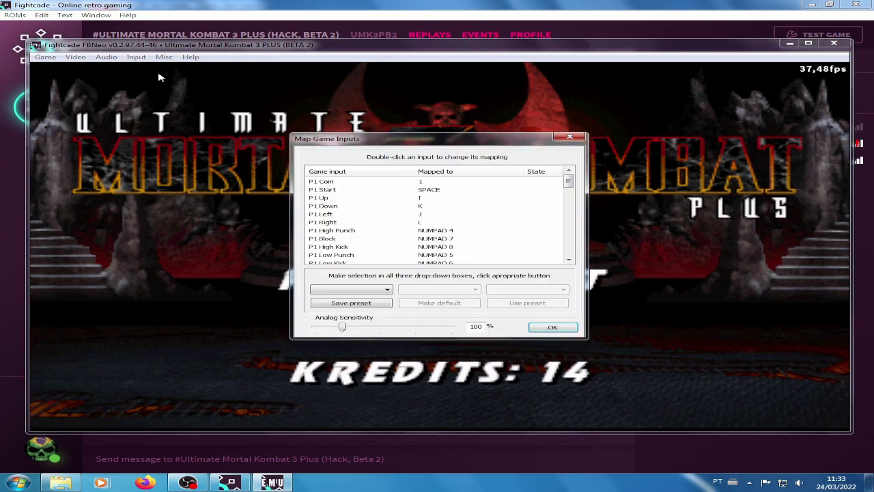
click(553, 328)
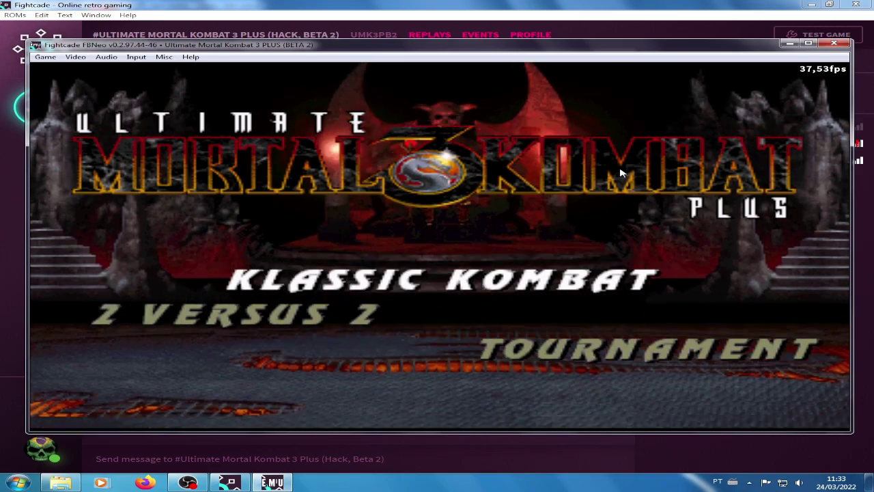
- Try out Klassic Kombat mode by browsing the fighter selection grid, and close the emulator
key(Return)
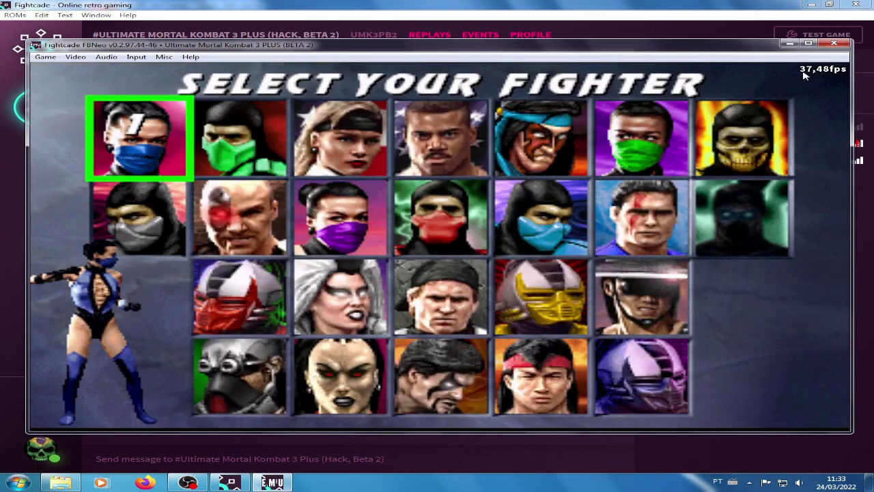
key(Right)
key(Right)
key(Right)
key(Right)
key(Down)
key(Down)
key(Left)
key(Left)
key(Left)
key(Up)
key(Up)
key(Right)
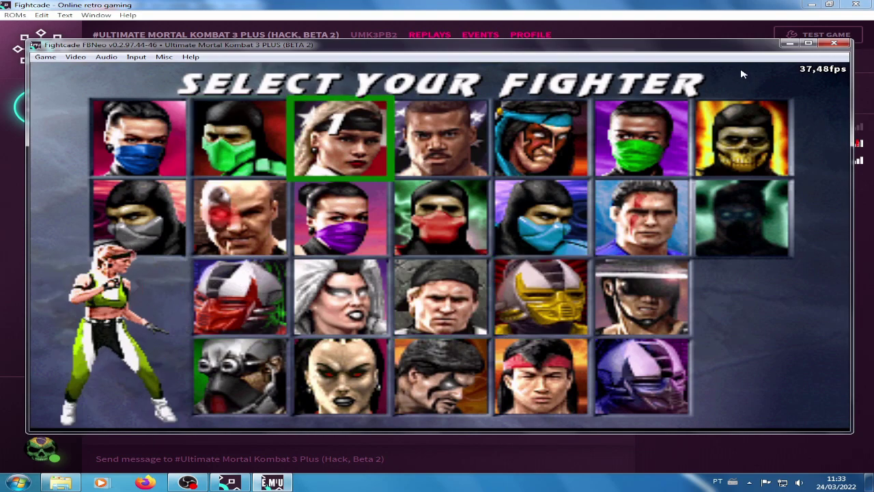
click(845, 43)
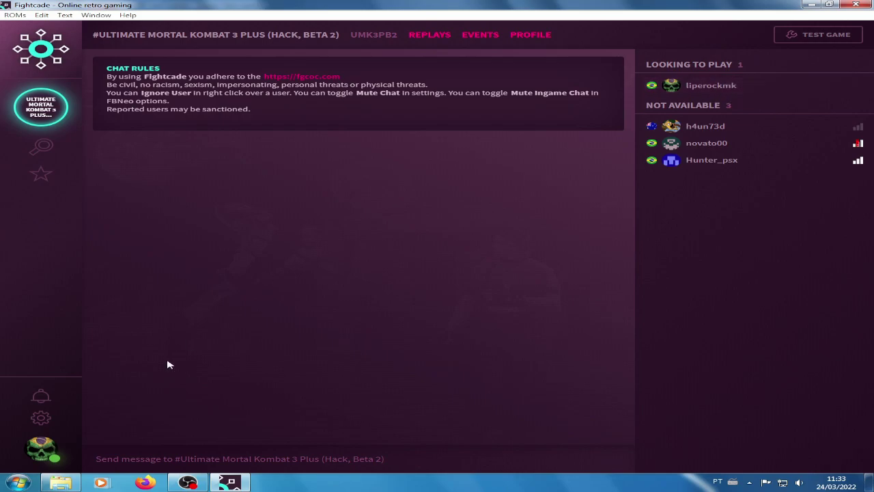
- Review the games options in the Fightcade settings and close them
click(42, 419)
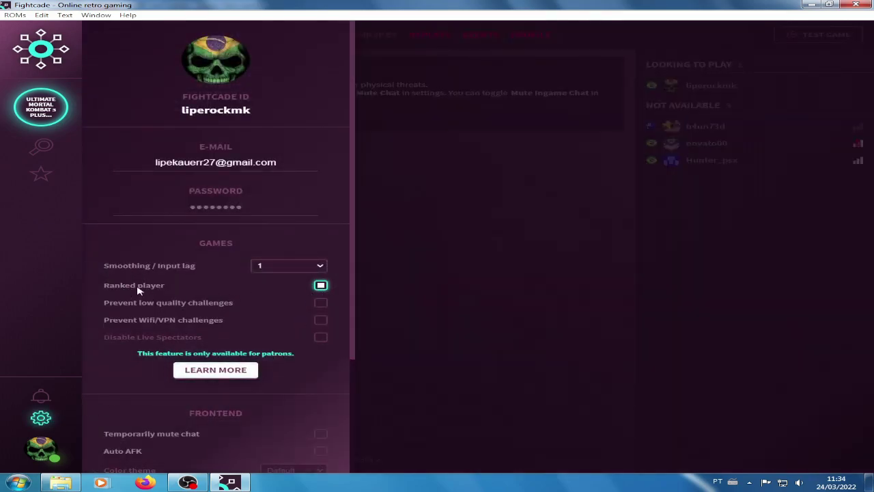
click(459, 274)
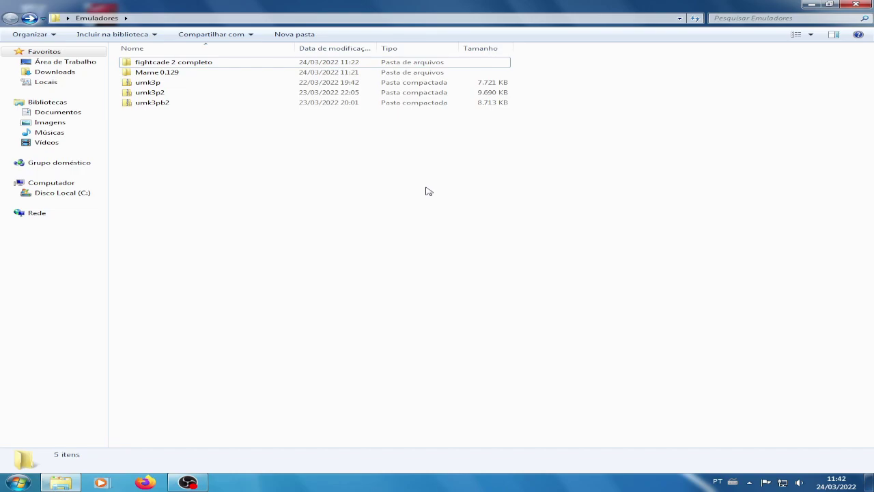
- Compare the umk3p and umk3p2 archives in the Emuladores folder
click(153, 85)
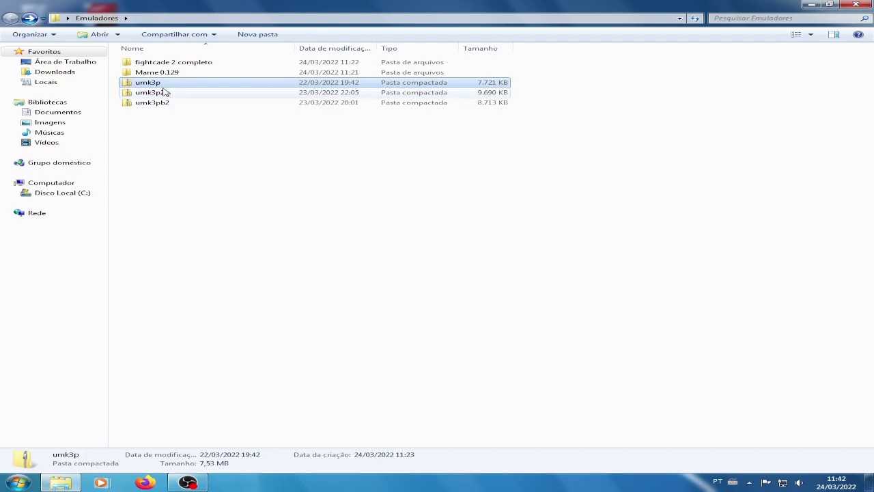
click(155, 93)
click(173, 132)
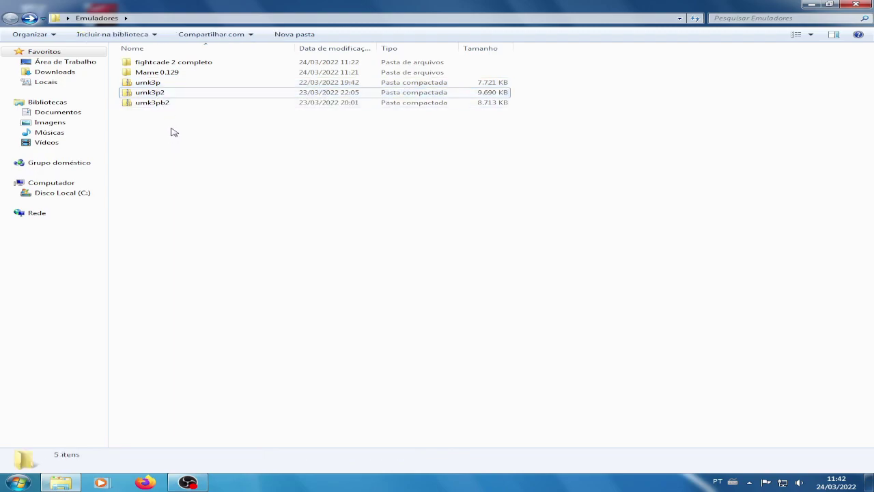
click(164, 83)
click(166, 95)
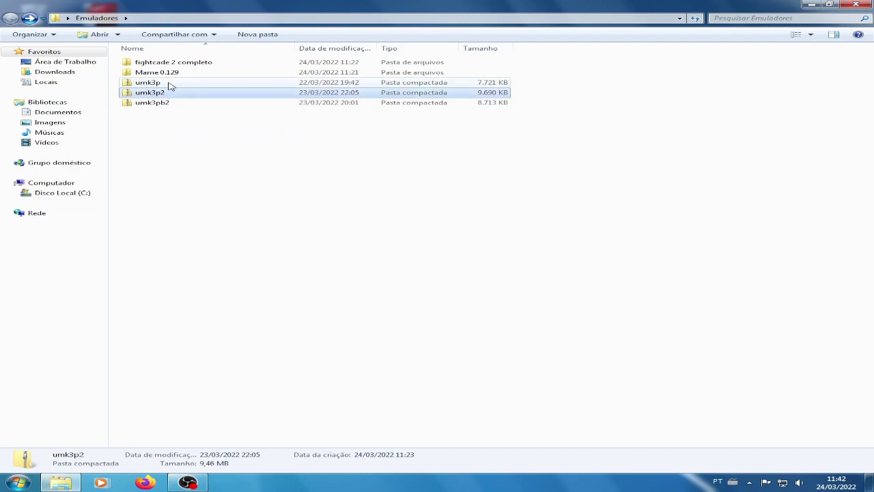
click(169, 84)
click(161, 95)
click(168, 84)
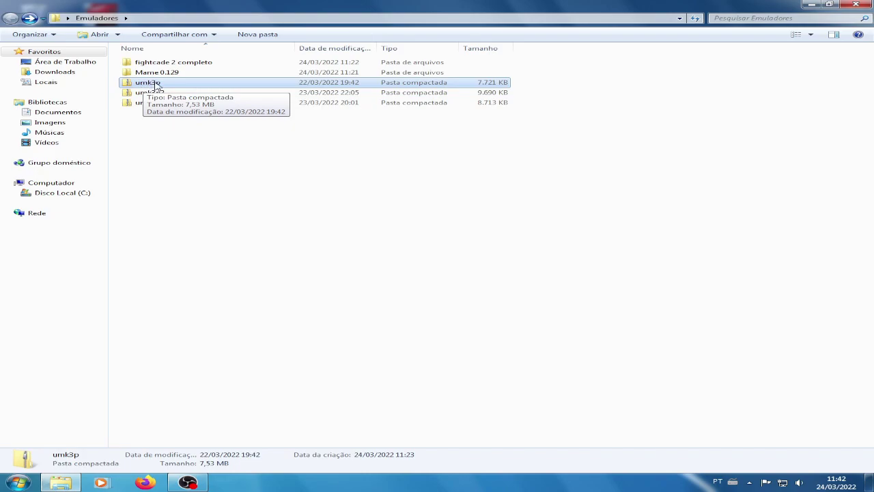
click(146, 146)
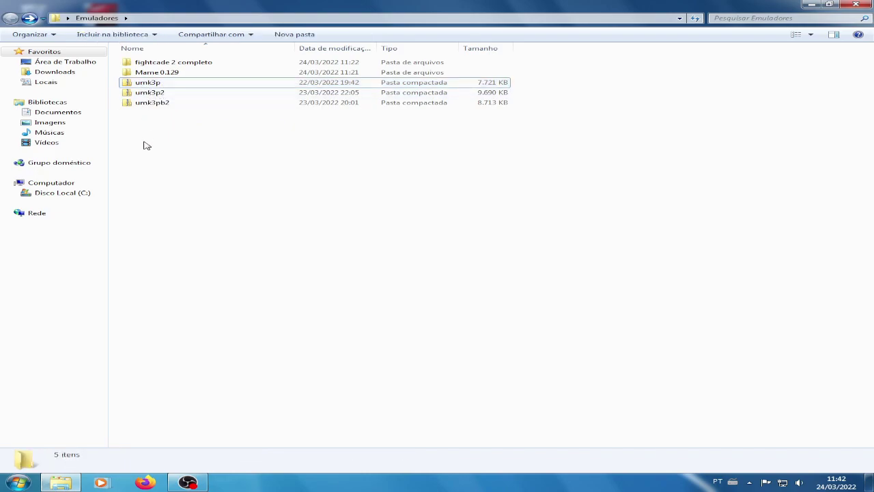
click(157, 85)
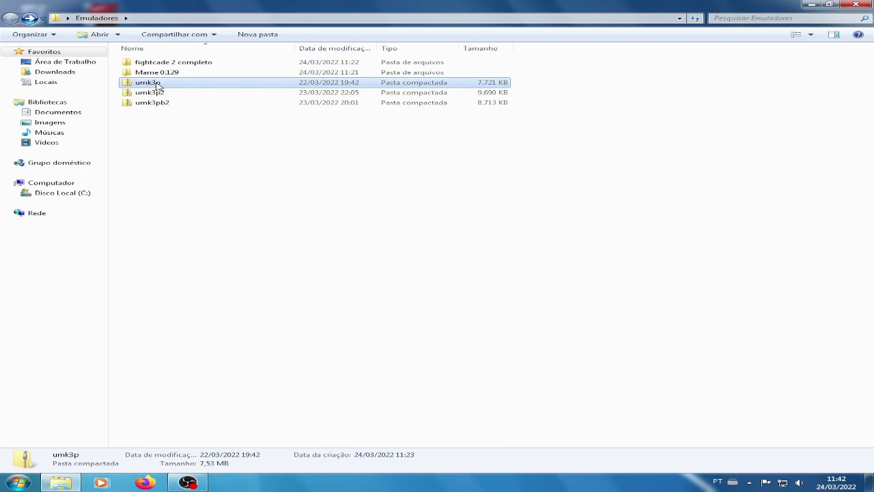
- Copy the umk3p archive from Emuladores into the roms folder of Mame 0.129
right_click(157, 82)
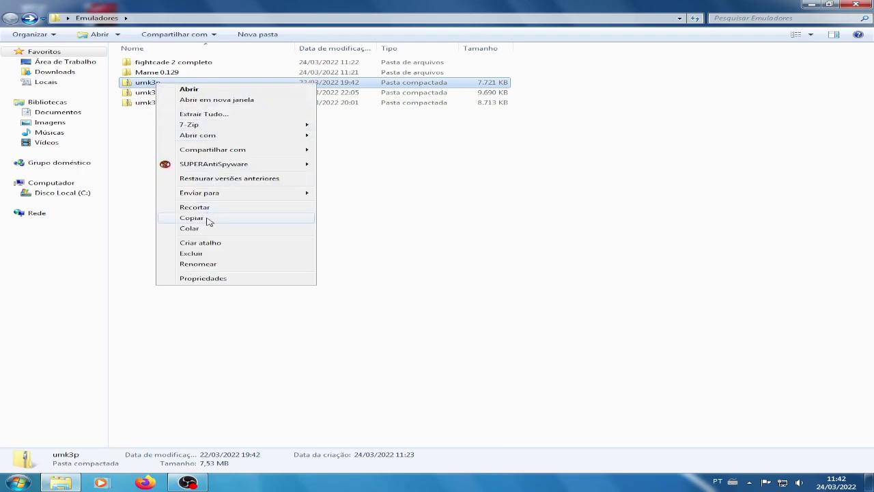
click(209, 221)
double_click(165, 74)
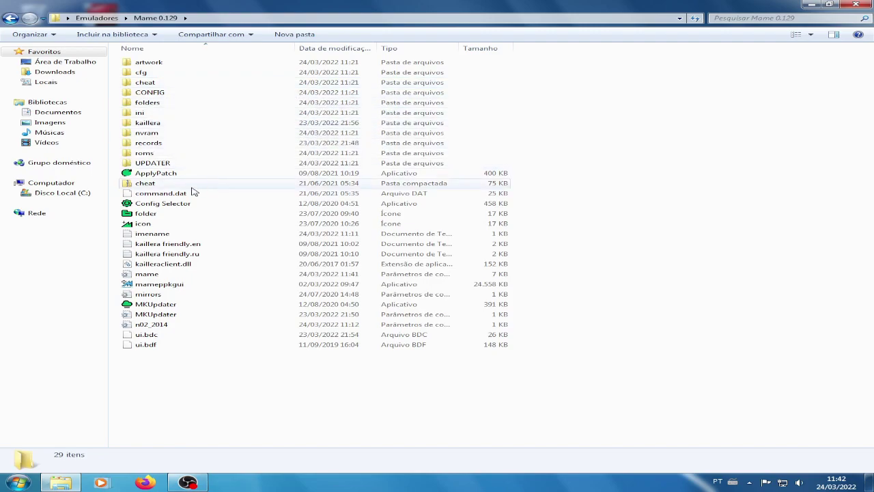
double_click(178, 153)
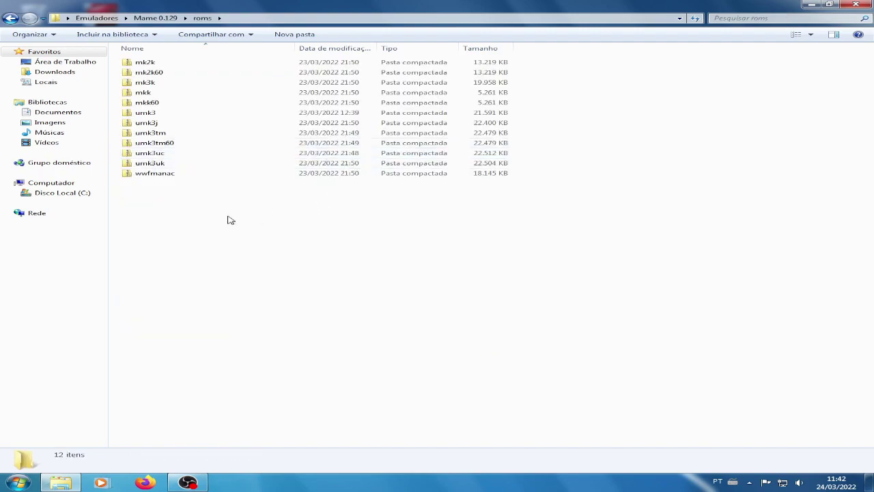
right_click(178, 217)
click(216, 280)
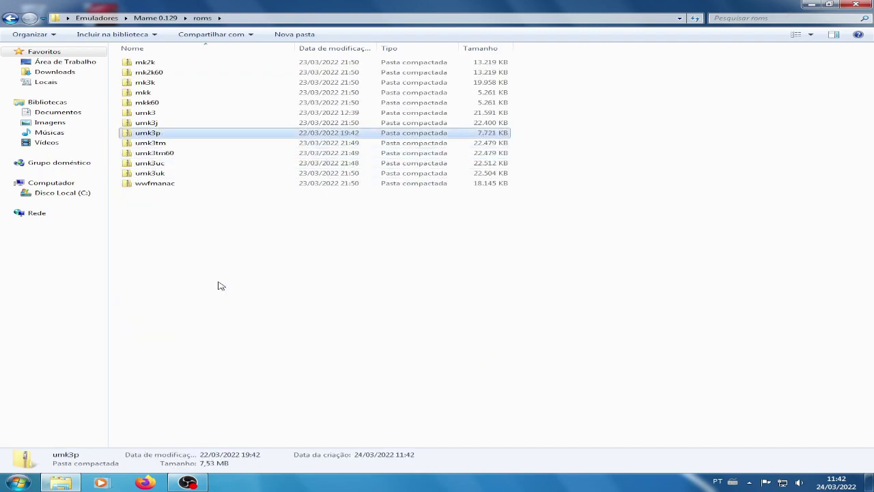
click(190, 244)
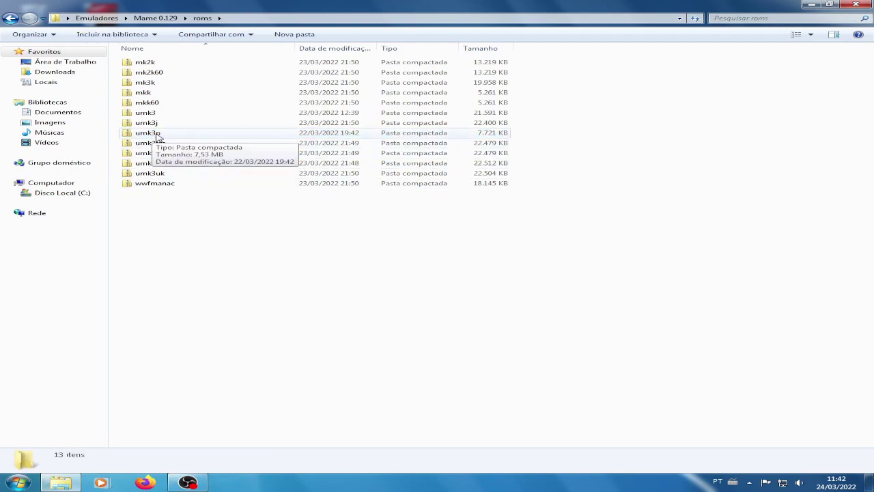
- Launch mameppkgui from the Mame 0.129 folder and delete the existing ROMs directory entry
click(10, 17)
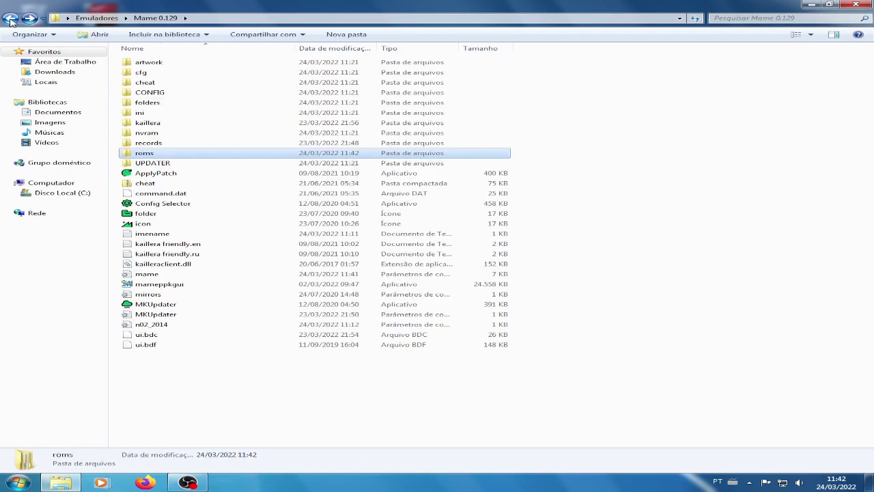
double_click(177, 285)
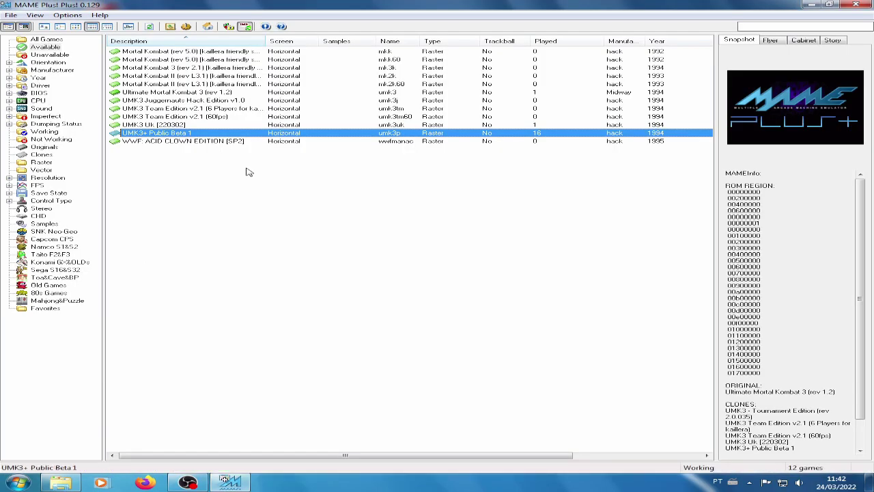
click(68, 15)
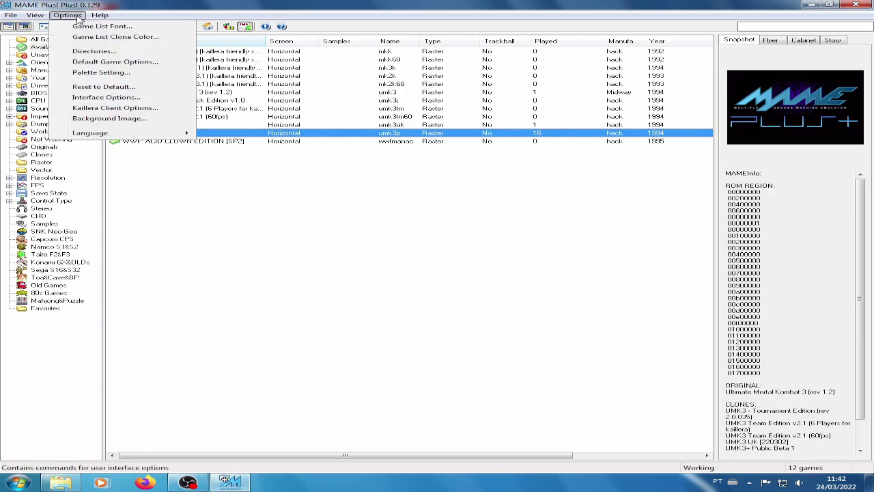
click(98, 53)
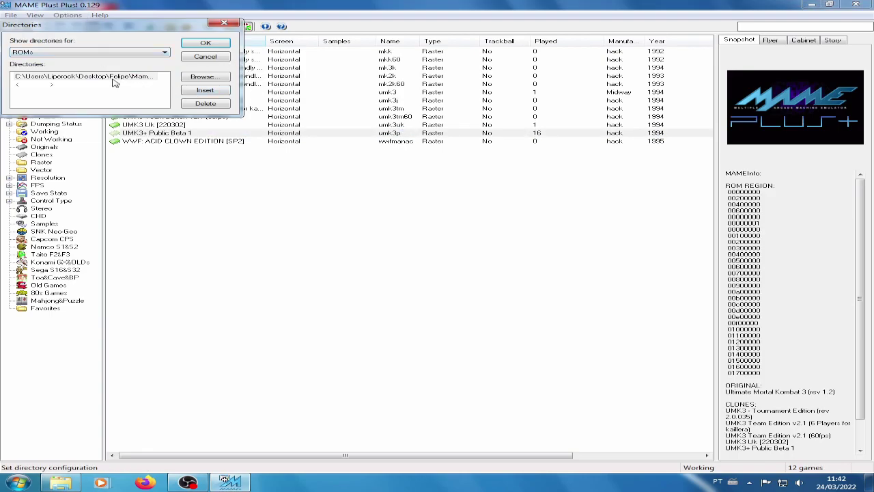
click(114, 78)
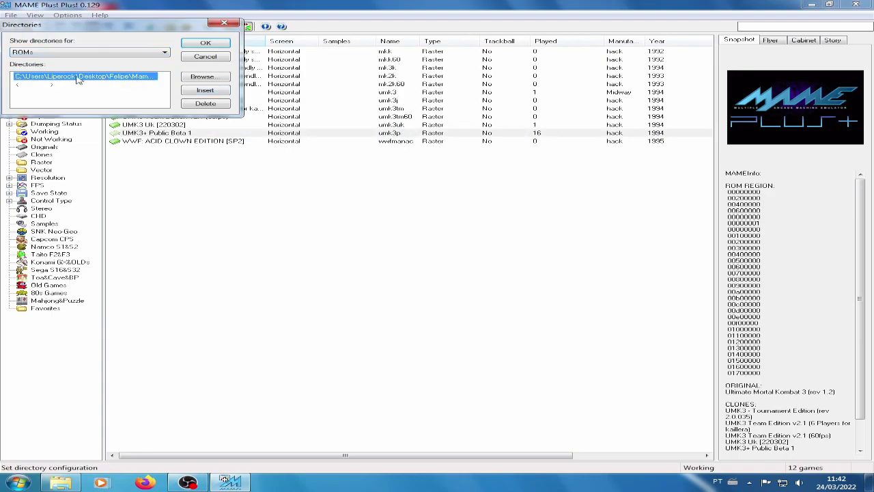
click(209, 108)
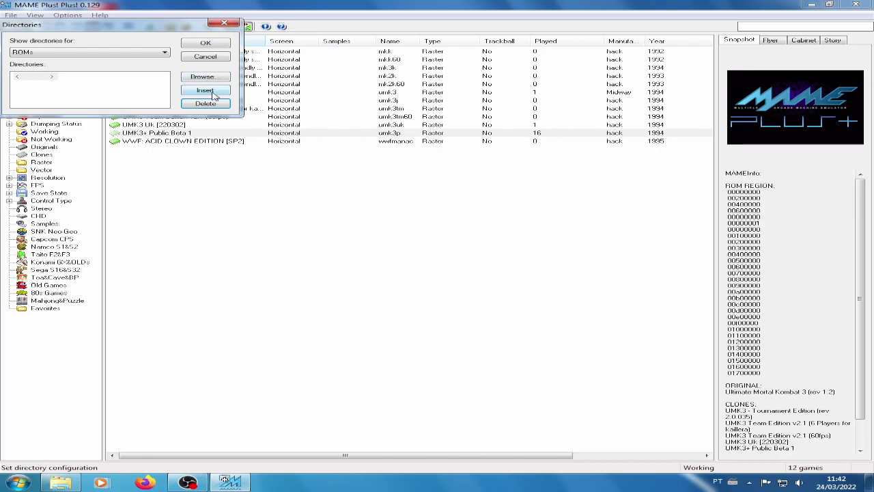
- Set the ROMs directory to the roms folder inside Emuladores\Mame 0.129 and apply the directory settings
click(207, 79)
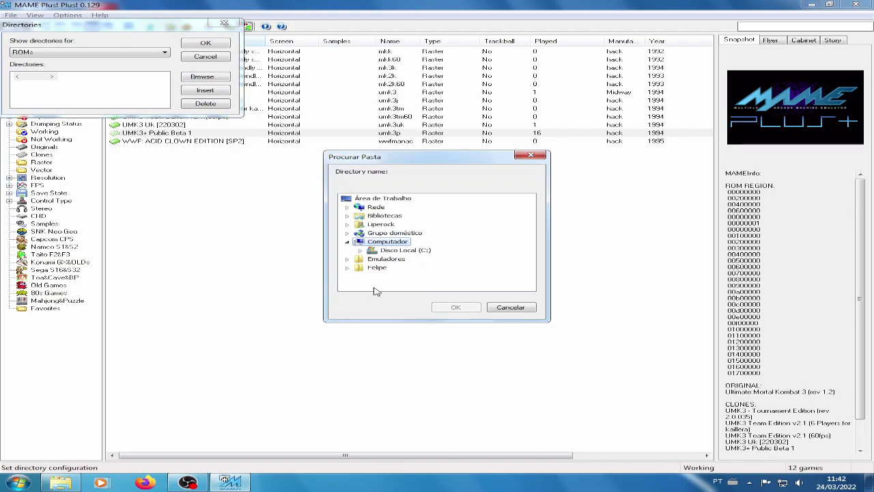
double_click(383, 262)
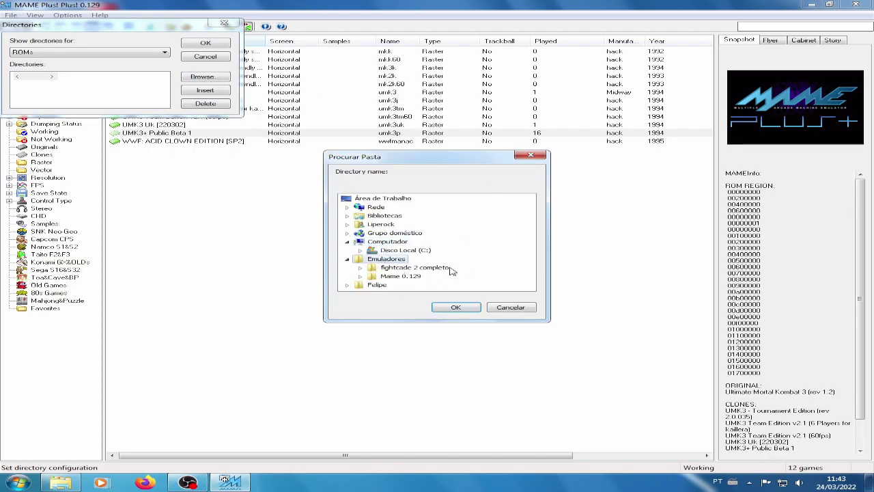
double_click(396, 277)
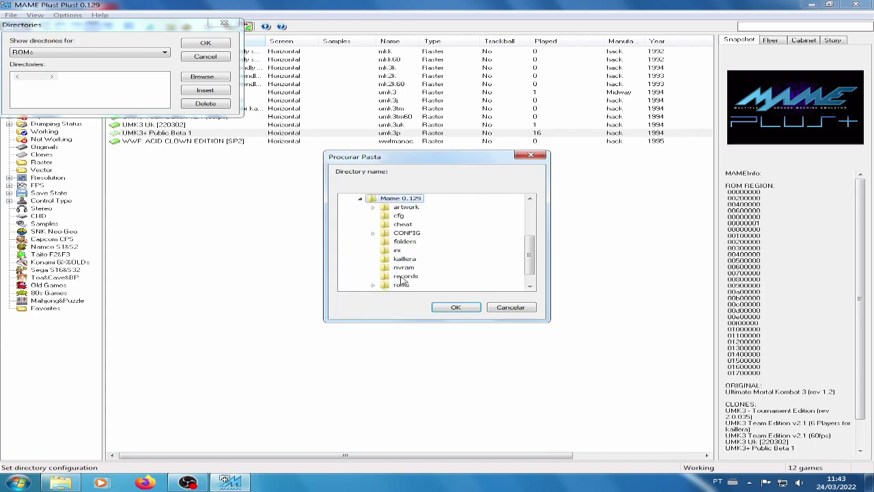
click(401, 285)
click(460, 311)
click(211, 43)
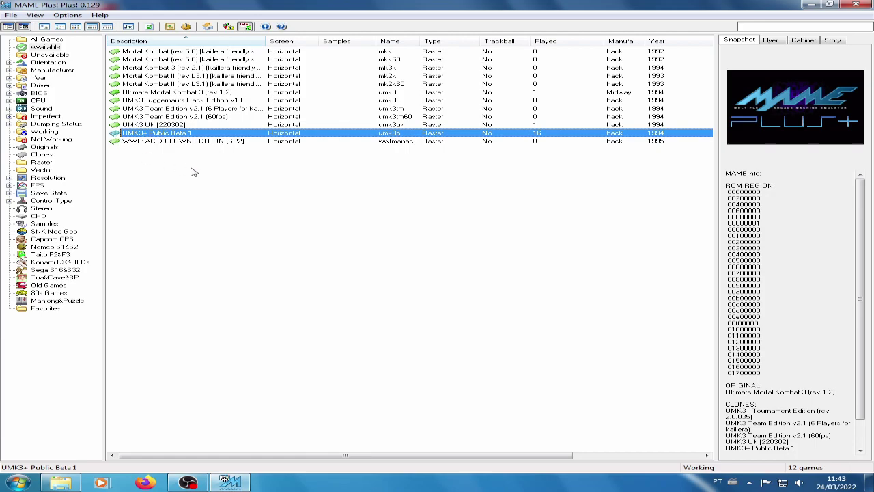
- Launch UMK3+ Public Beta 1 and review the input mapping for this game
double_click(180, 134)
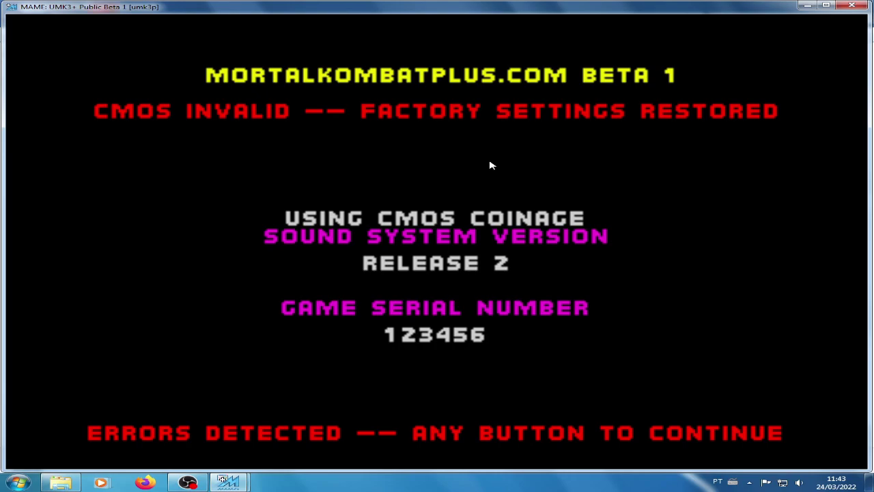
key(Tab)
key(Down)
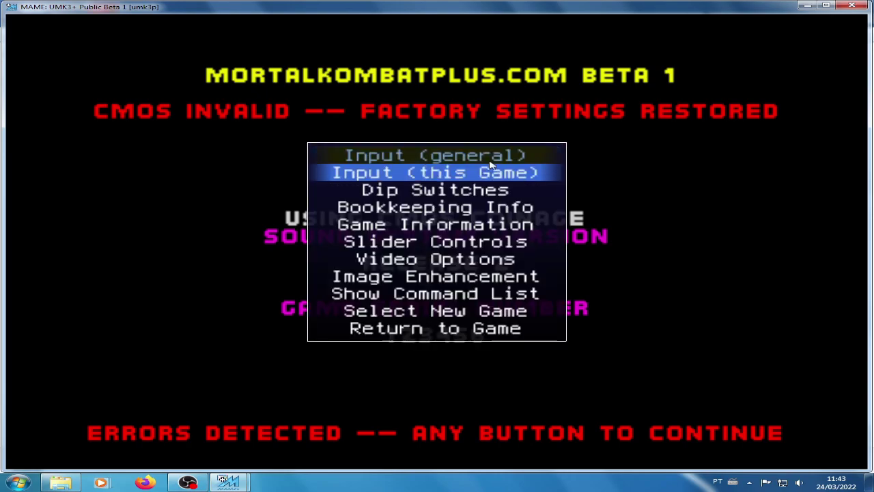
key(Return)
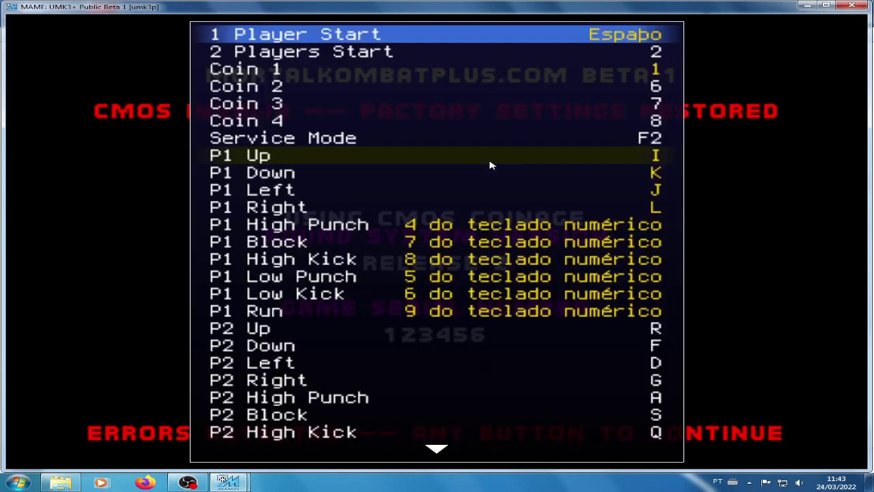
key(Down)
key(Down)
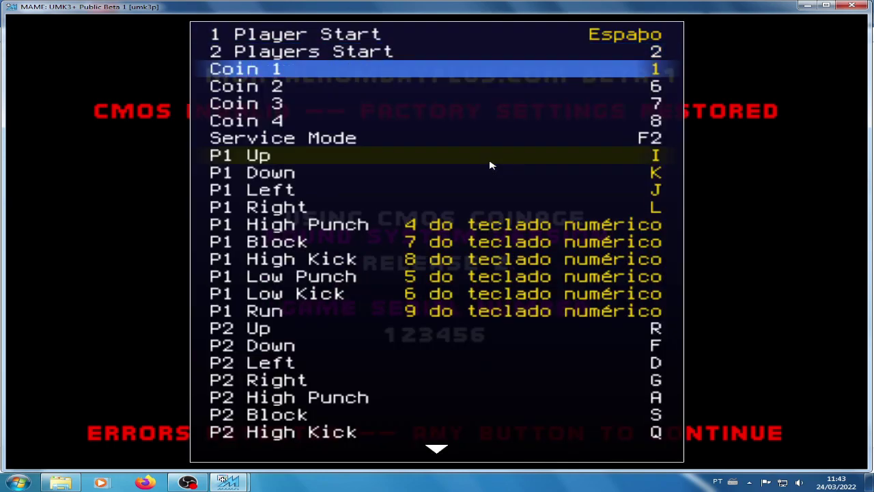
key(Down)
key(Down)
key(Up)
key(Up)
key(Down)
key(Down)
key(Up)
key(Up)
key(Up)
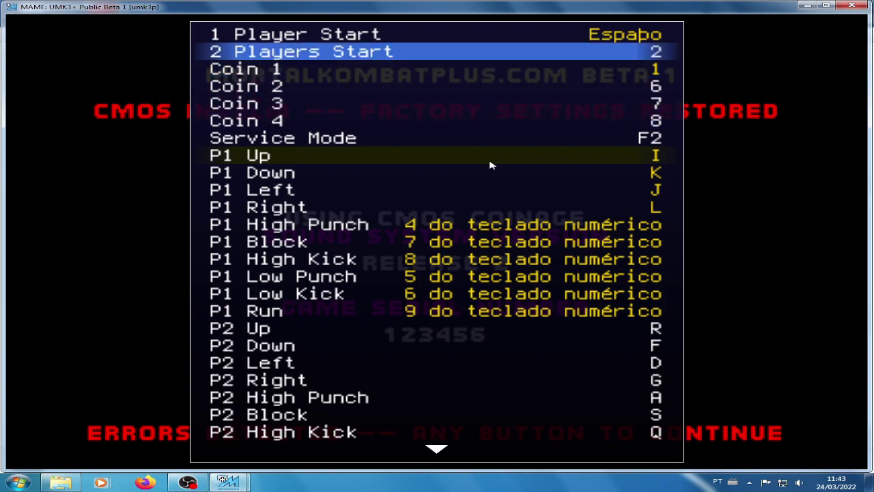
key(Down)
key(Down)
key(Down)
key(Down)
key(Down)
key(Down)
key(Down)
key(Down)
key(Down)
key(Down)
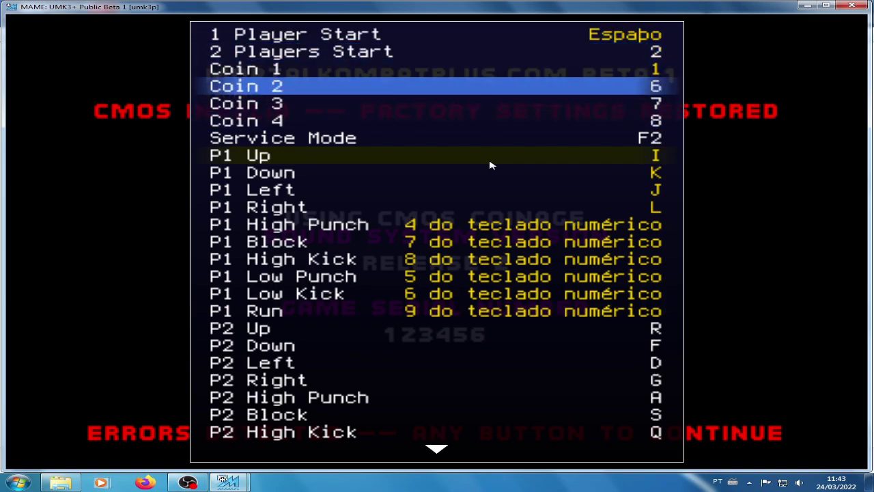
key(Down)
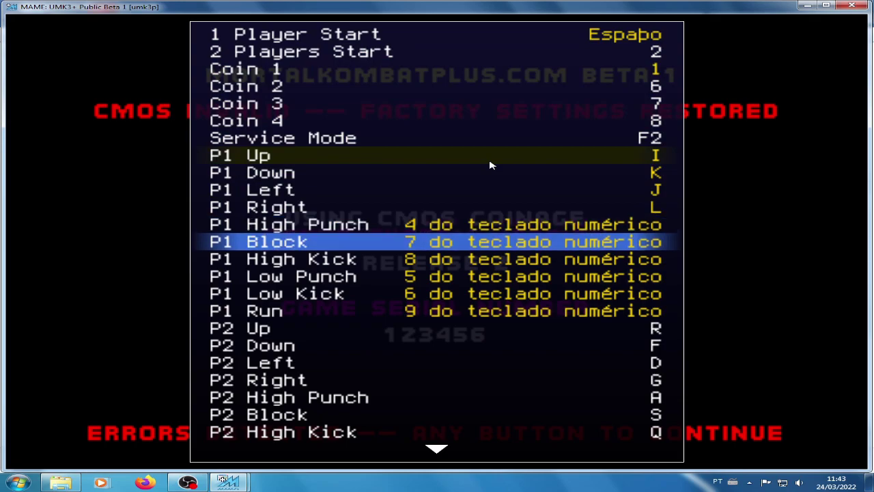
key(Escape)
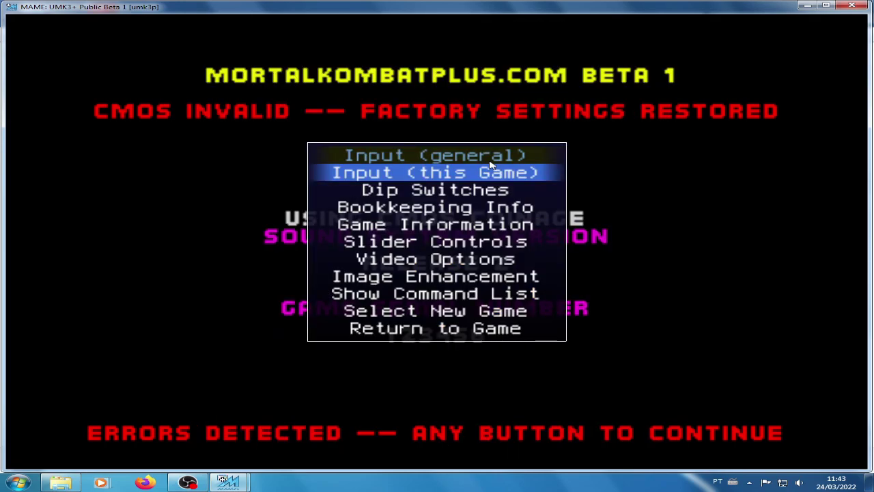
key(Escape)
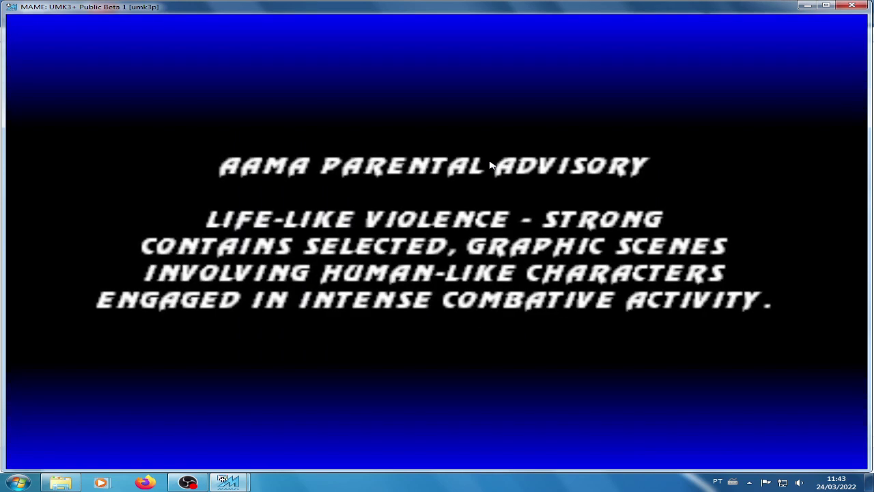
- Insert credits, start a one-player game, browse the fighter selection grid, and close the game
key(5)
key(5)
key(5)
key(5)
key(1)
key(1)
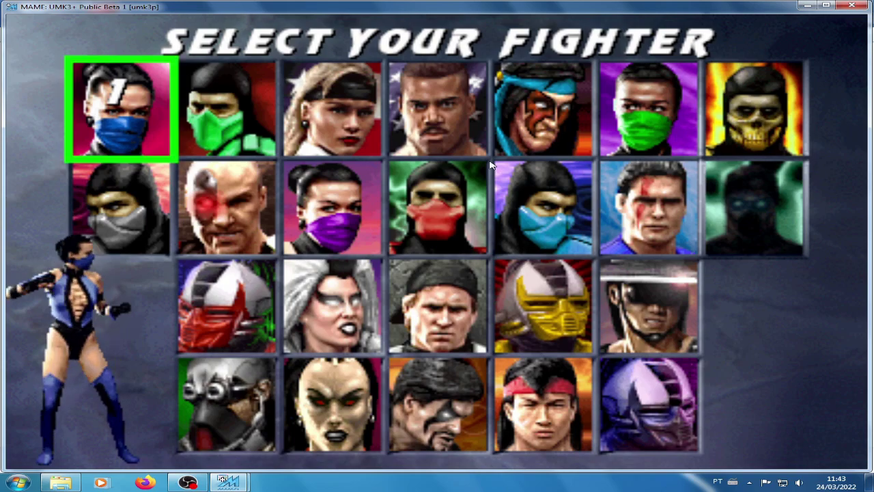
key(Right)
key(Right)
key(Right)
key(Right)
key(Down)
key(Left)
key(Left)
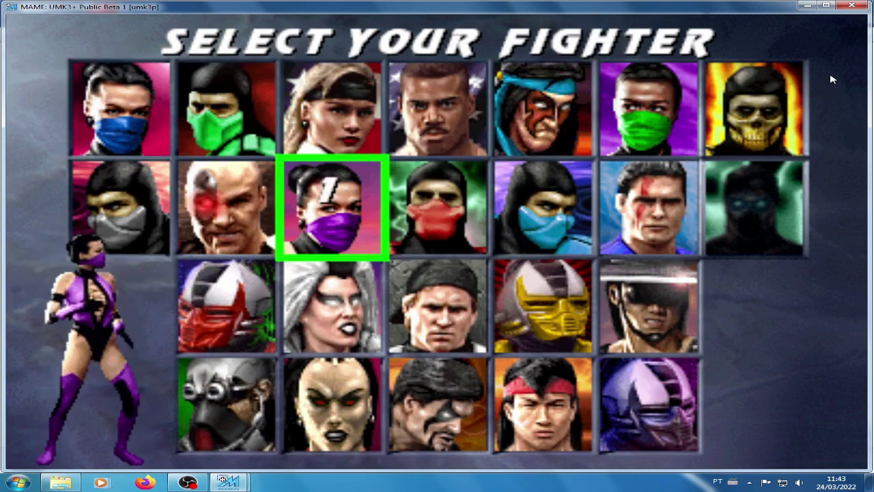
click(856, 6)
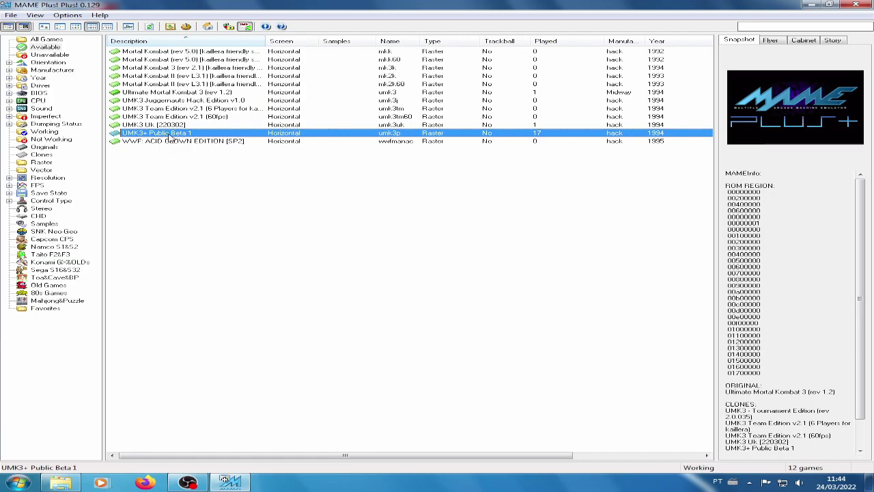
- Check the directories settings again without changing them, and close MAME Plus
click(68, 15)
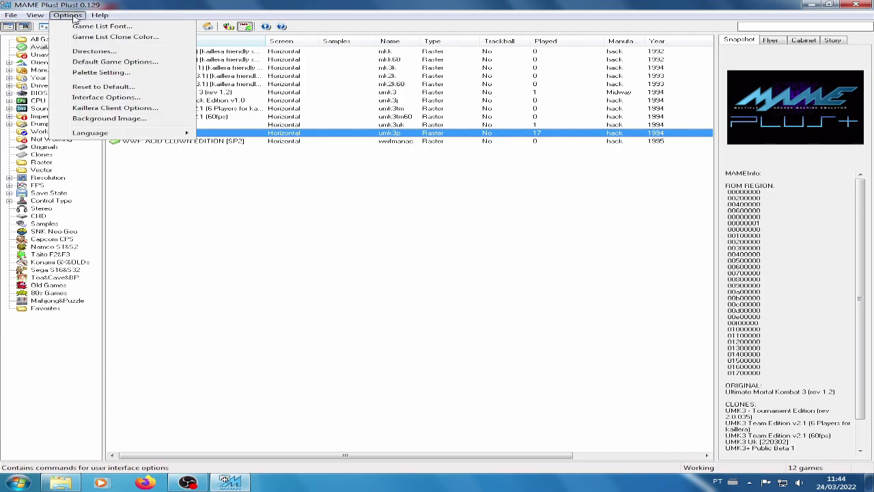
click(102, 52)
click(224, 23)
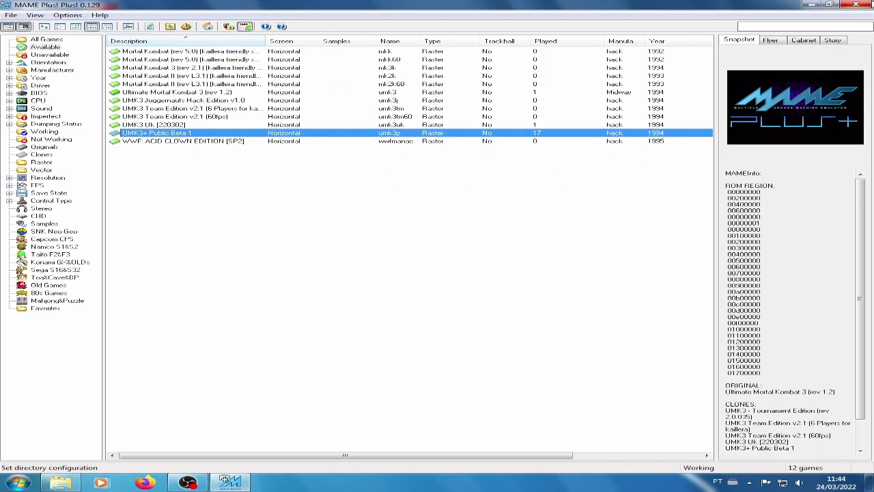
click(856, 4)
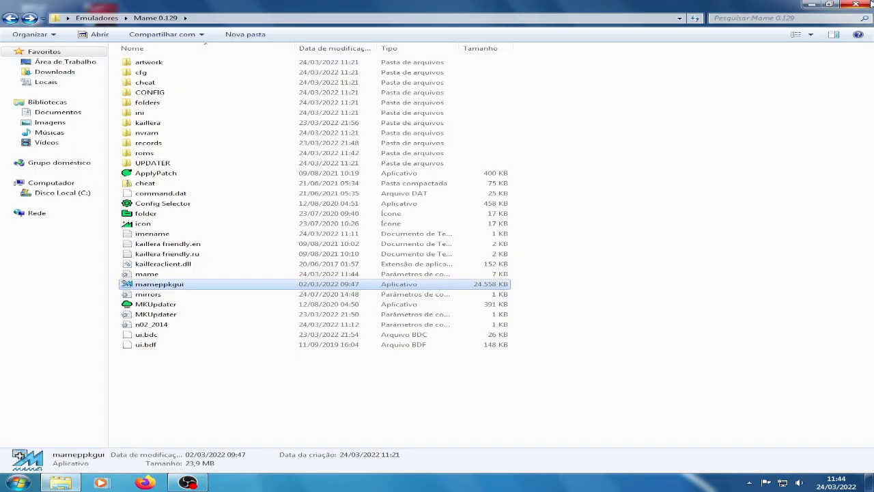
- Copy the umk3p2 archive from Emuladores into the main Mame 0.129 folder
click(11, 17)
click(187, 159)
click(162, 93)
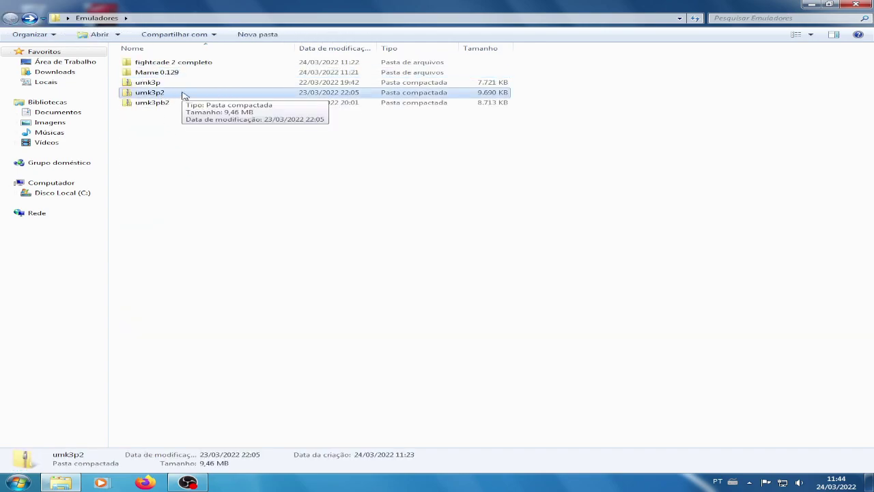
right_click(183, 95)
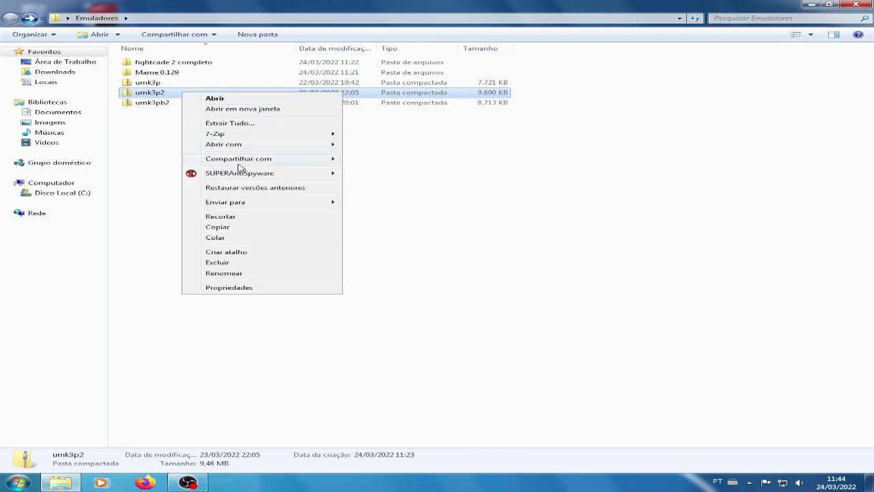
click(231, 228)
double_click(174, 72)
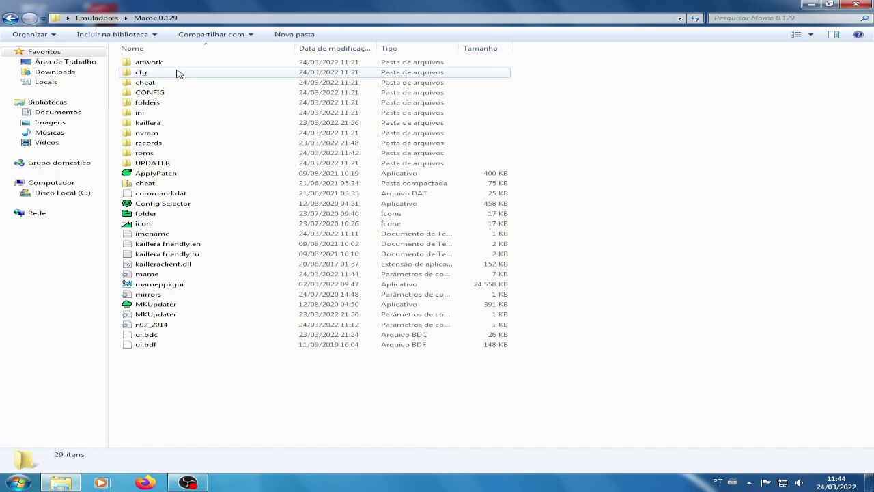
right_click(189, 416)
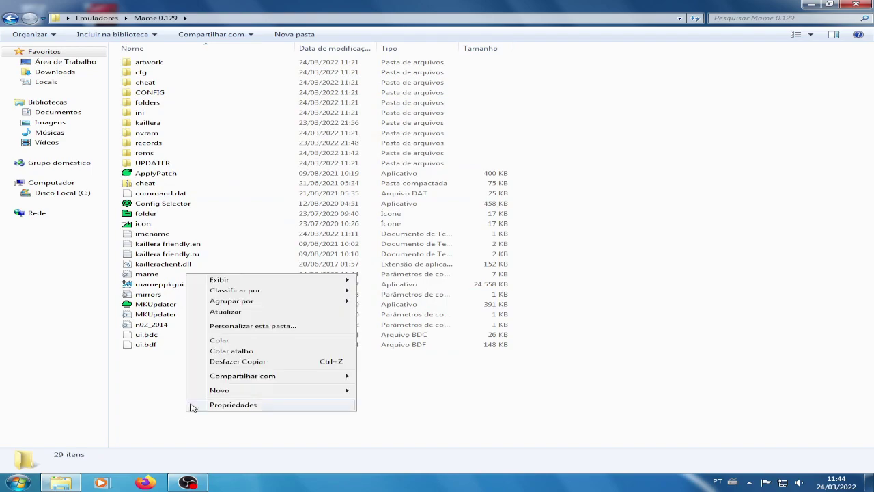
click(219, 340)
- Rename the copied umk3p2 archive as umk3p and move it into the roms folder, replacing the existing archive
right_click(168, 353)
click(213, 332)
key(End)
key(BackSpace)
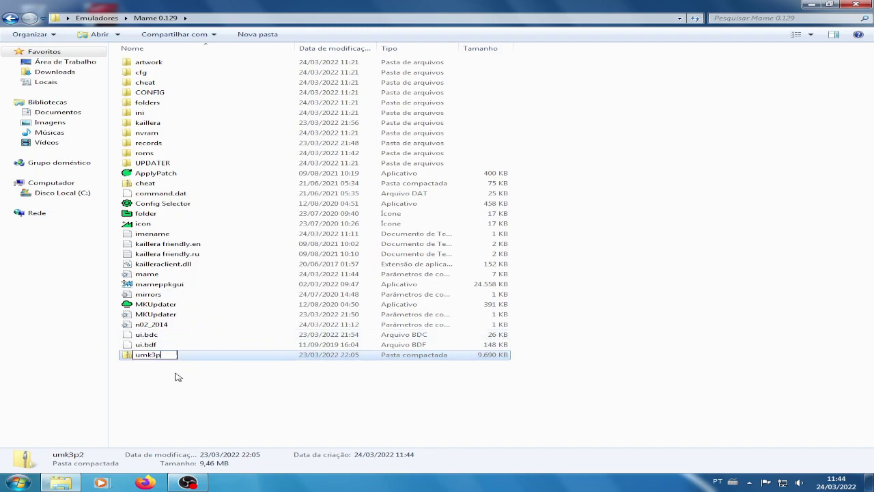
key(Return)
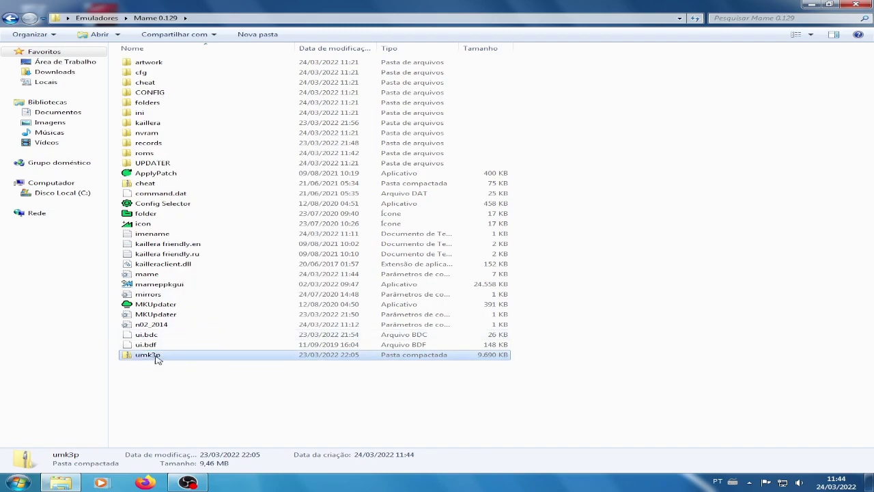
drag(159, 356, 153, 156)
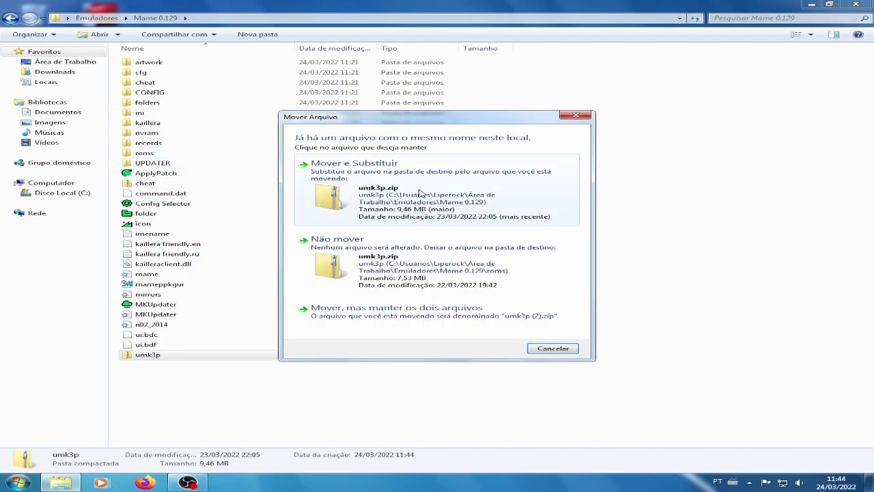
click(420, 193)
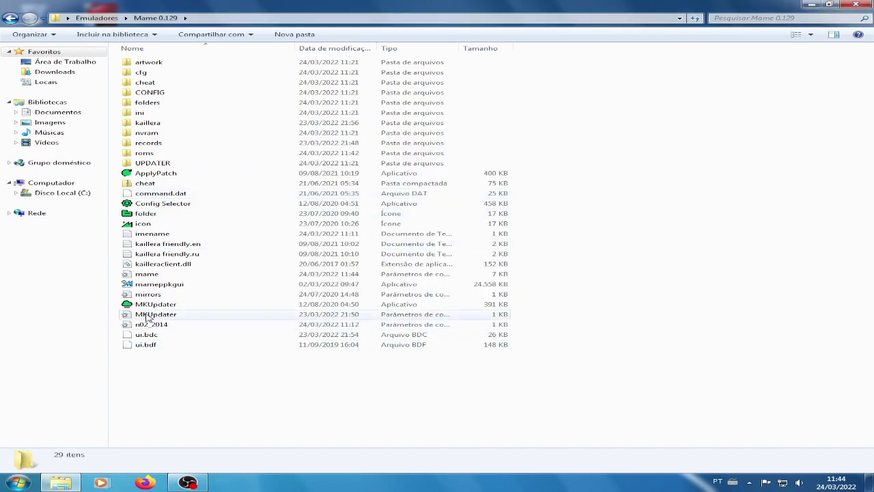
- Open mameppkgui and launch UMK3+ Public Beta 1, accepting the ROM warning and the game information screen
double_click(168, 286)
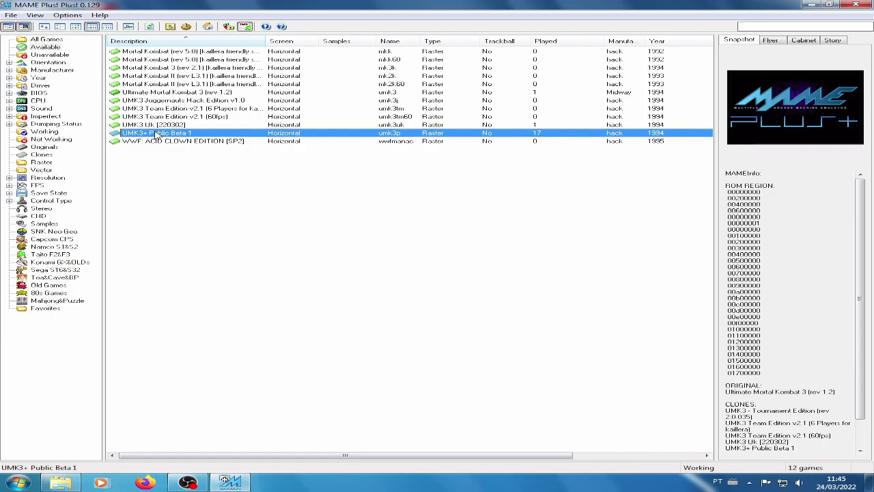
double_click(156, 132)
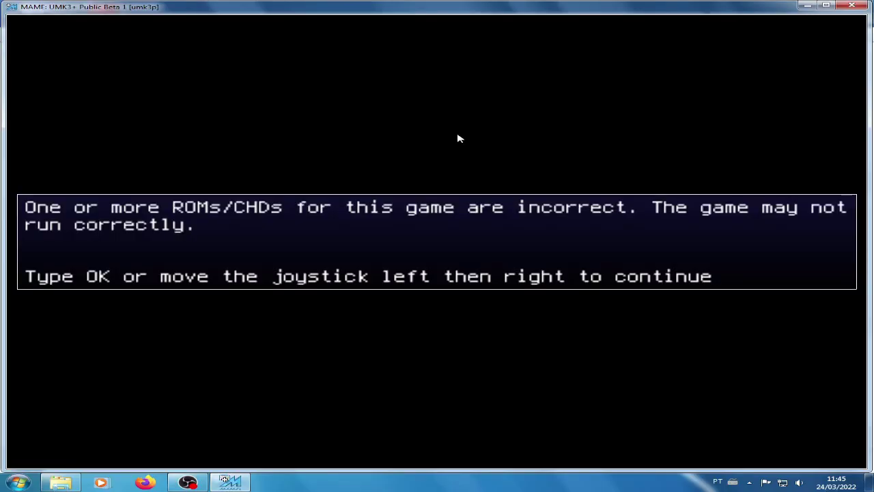
key(o)
key(k)
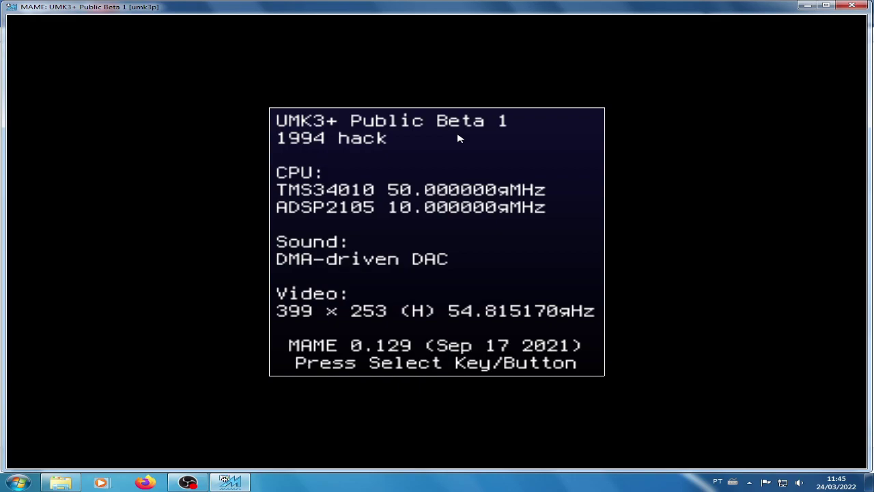
key(Return)
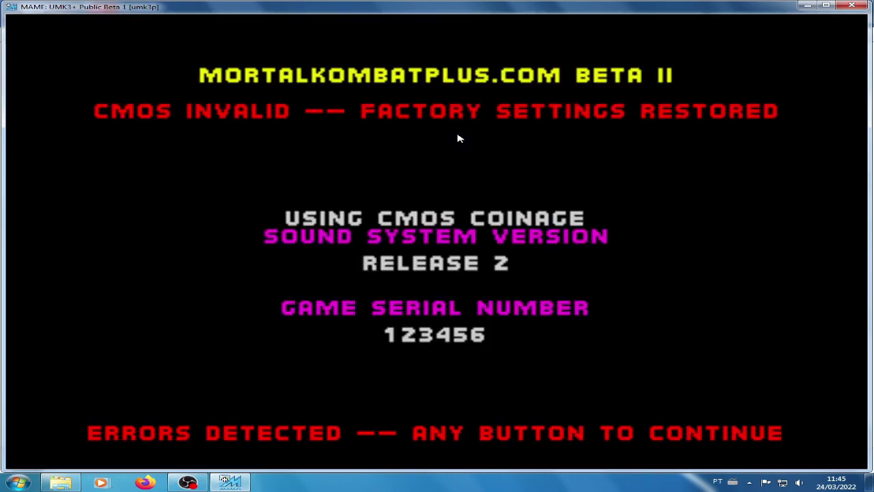
- Continue past the CMOS error screen, insert several credits, and start a one-player game
key(5)
key(5)
key(5)
key(5)
key(5)
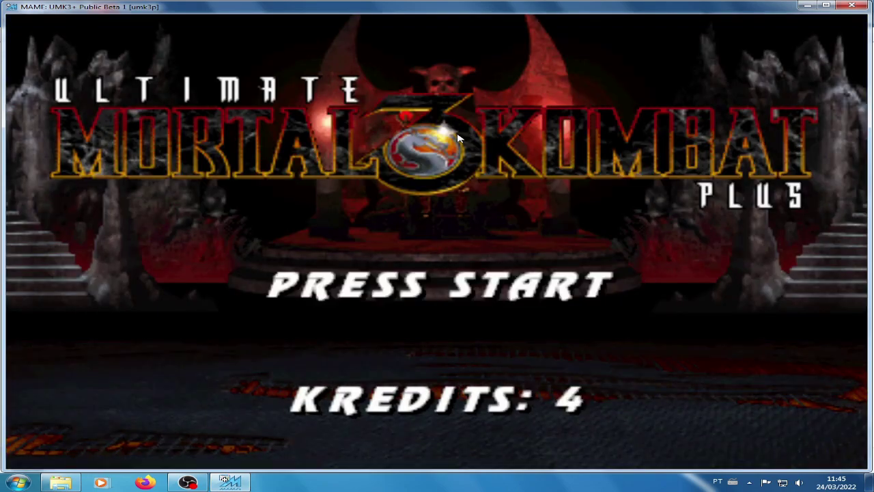
key(1)
key(1)
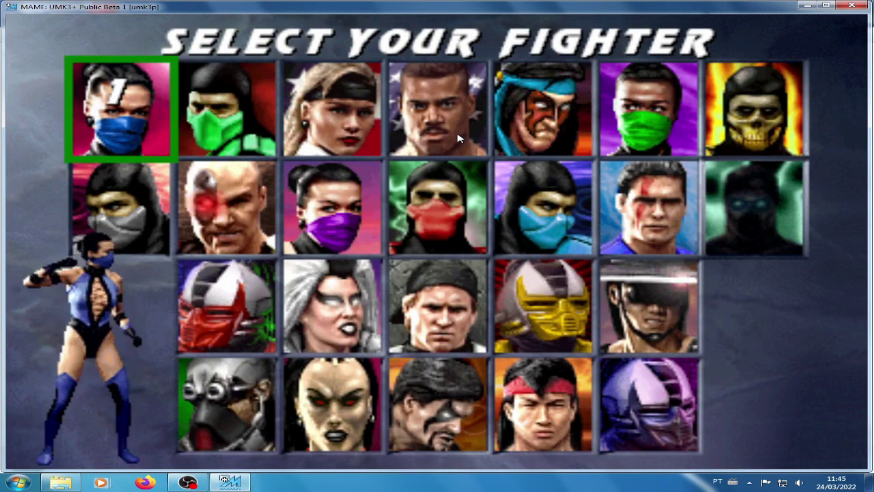
- Browse the fighters on the original selection grid across its rows and columns
key(Right)
key(Right)
key(Right)
key(Right)
key(Down)
key(Down)
key(Left)
key(Left)
key(Left)
key(Up)
key(Up)
key(Right)
key(Right)
key(Right)
key(Left)
key(Left)
key(Down)
key(Right)
key(Right)
key(Left)
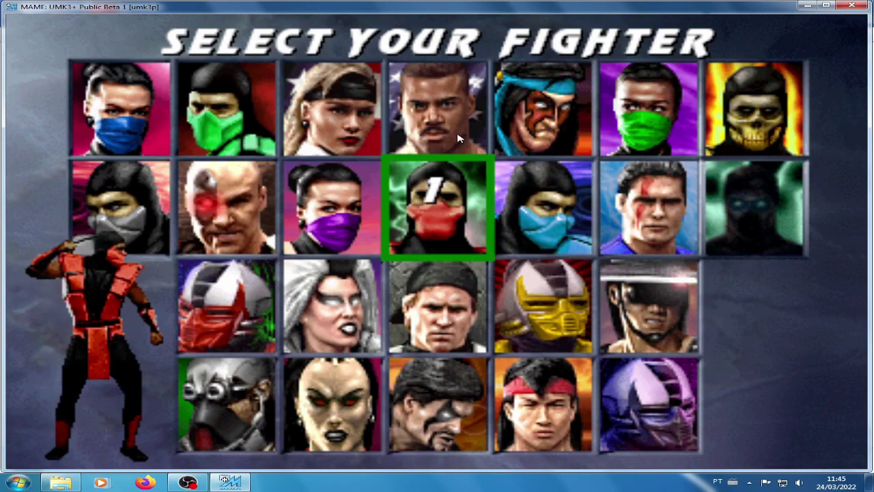
- In the game's test-mode UMK3+ Settings, set Fighter Select Screen to Improved and exit test mode
key(F2)
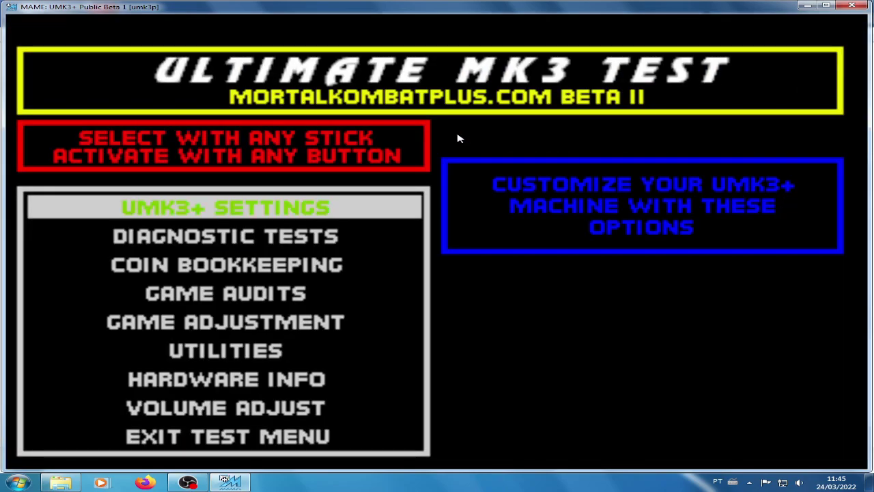
key(ctrl)
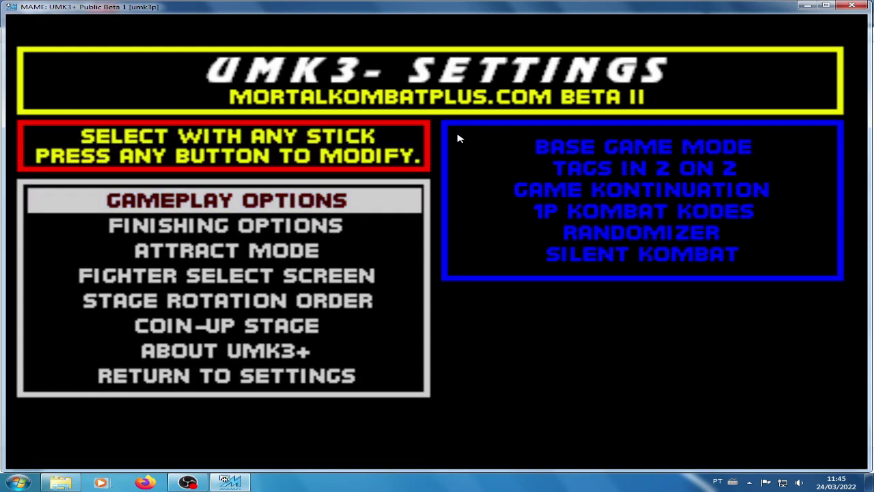
key(Down)
key(Down)
key(Down)
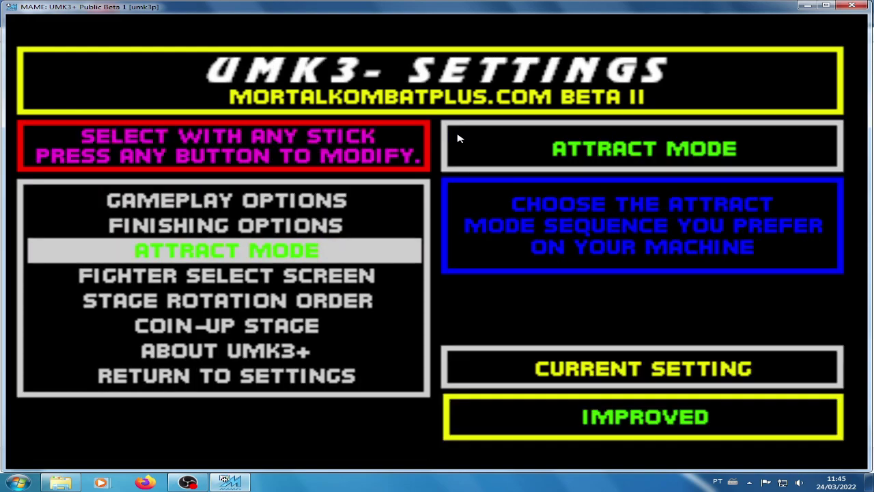
key(ctrl)
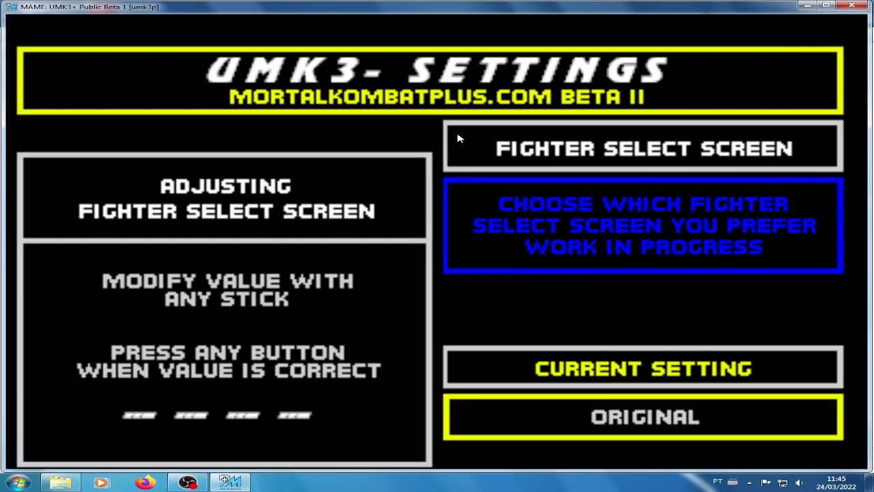
key(Right)
key(Left)
key(Right)
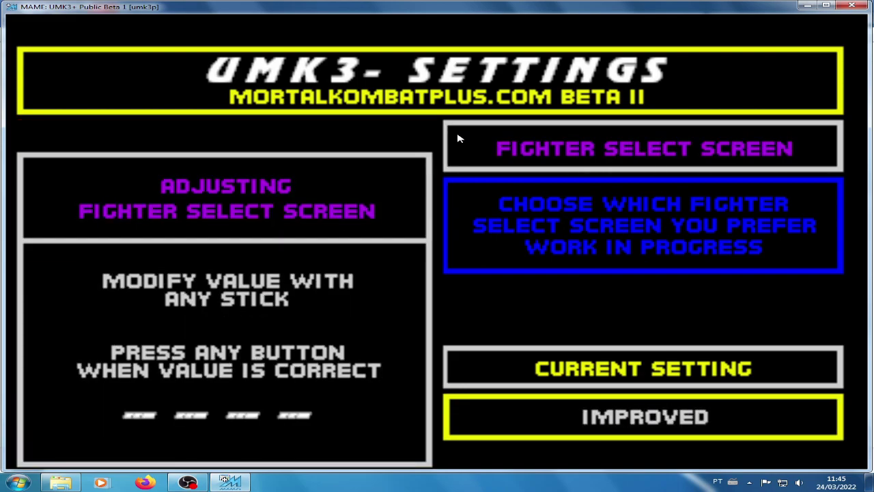
key(Left)
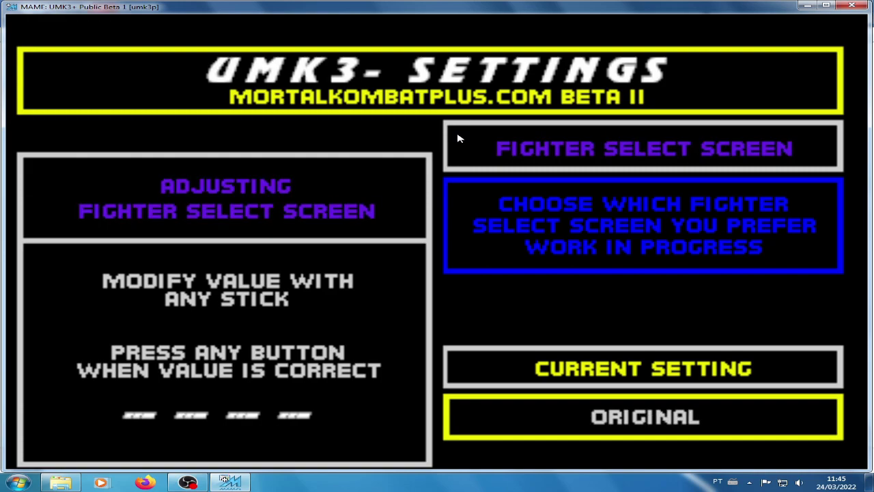
key(Right)
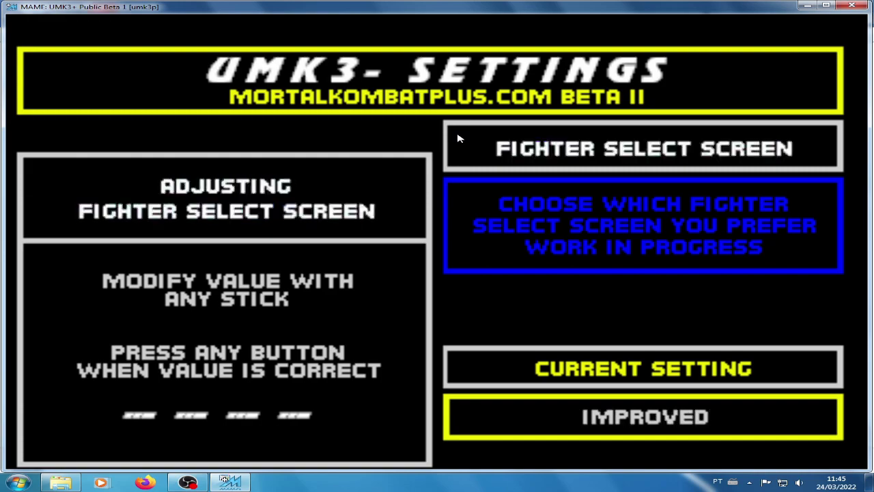
key(ctrl)
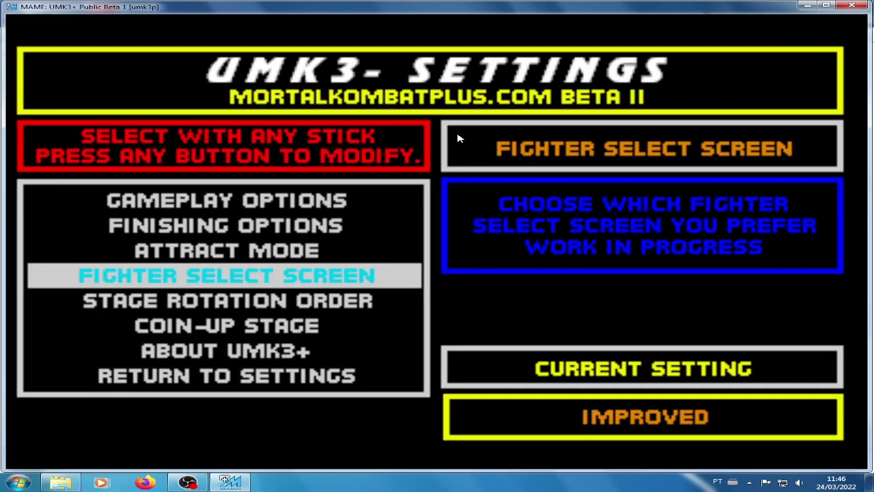
key(F2)
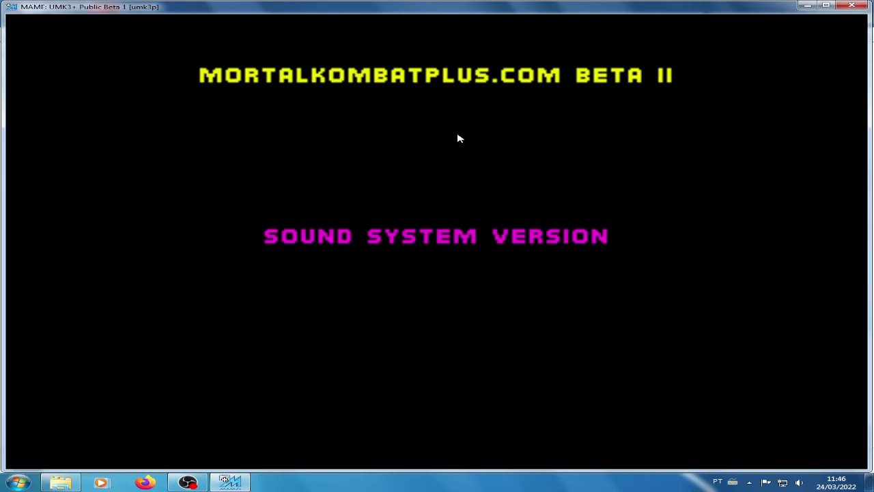
- Insert credits, start a one-player game, look through the game modes, and choose Klassic Kombat
key(5)
key(5)
key(5)
key(1)
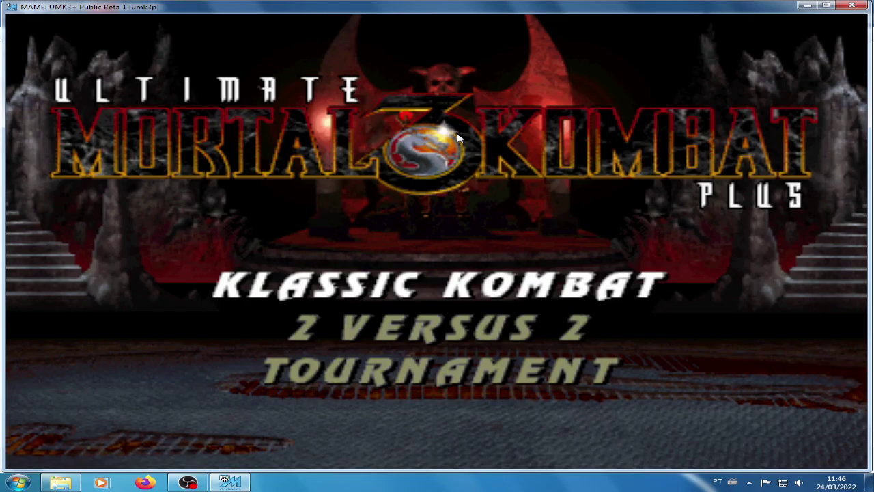
key(Down)
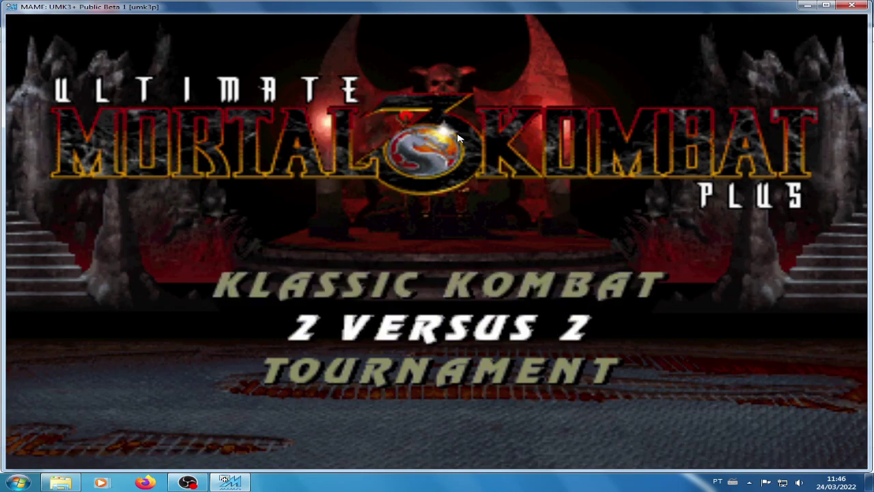
key(Down)
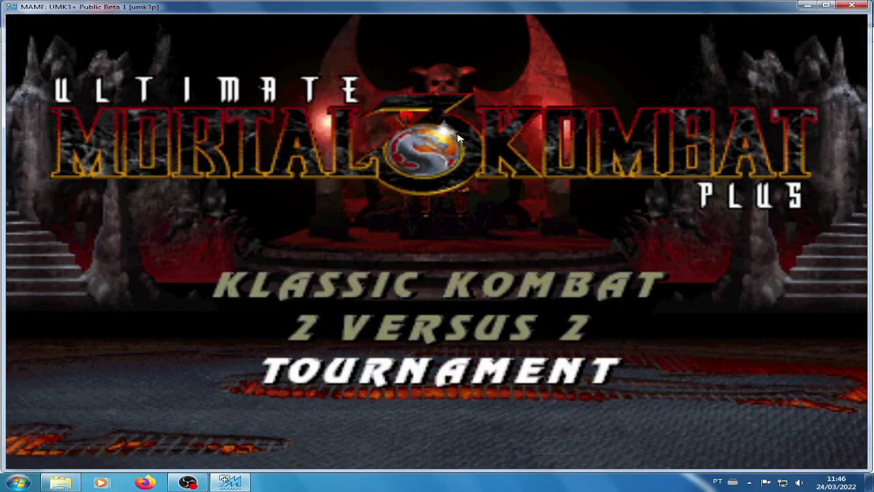
key(Down)
key(ctrl)
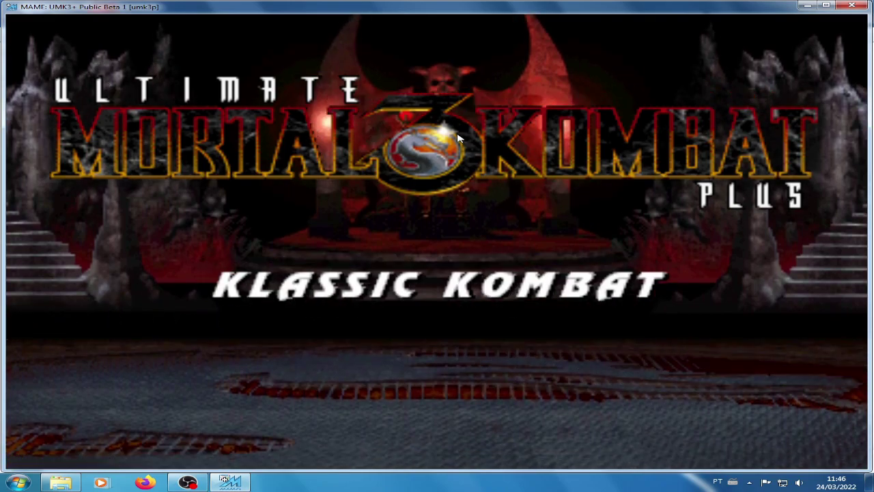
- Browse the fighters on the improved Klassic Kombat selection grid, and close the game and MAME Plus
key(Right)
key(Right)
key(Down)
key(Down)
key(Right)
key(Down)
key(Down)
key(Left)
key(Left)
key(Up)
key(Up)
key(Up)
key(Left)
key(Up)
key(Right)
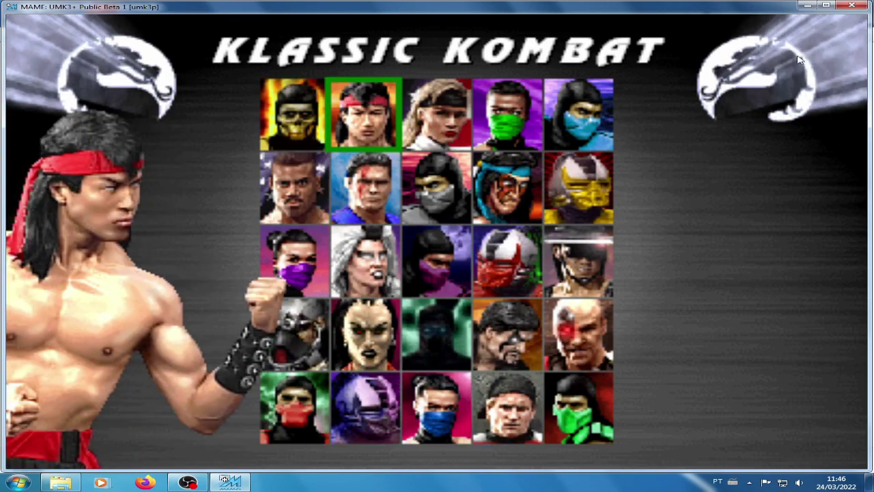
click(808, 5)
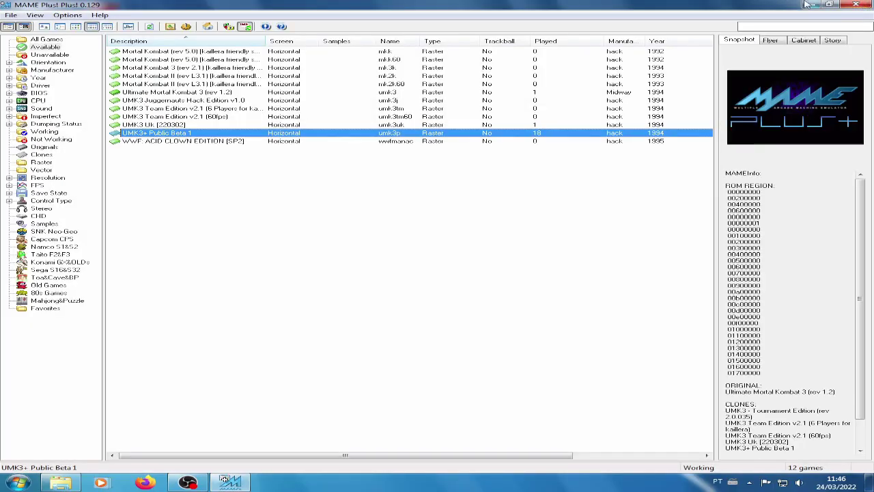
click(867, 5)
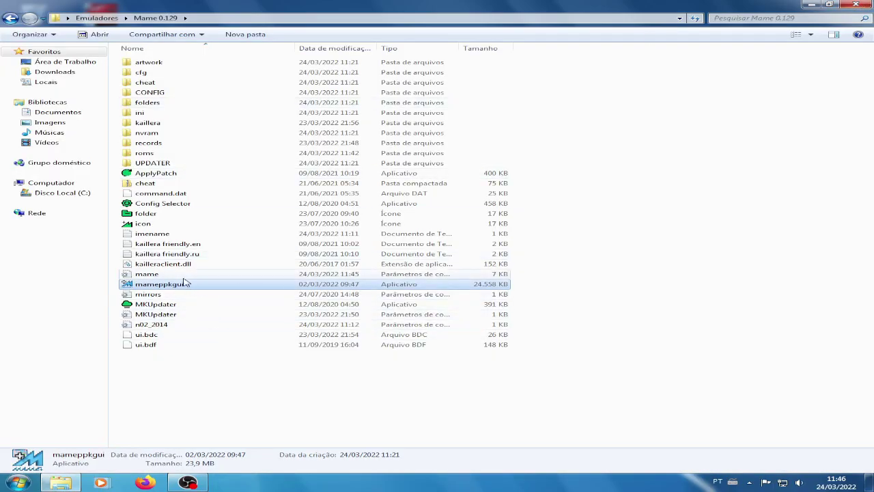
- Reopen mameppkgui, open Kaillera NetPlay for UMK3+ Public Beta 1, and change its mode to P2P
key(Return)
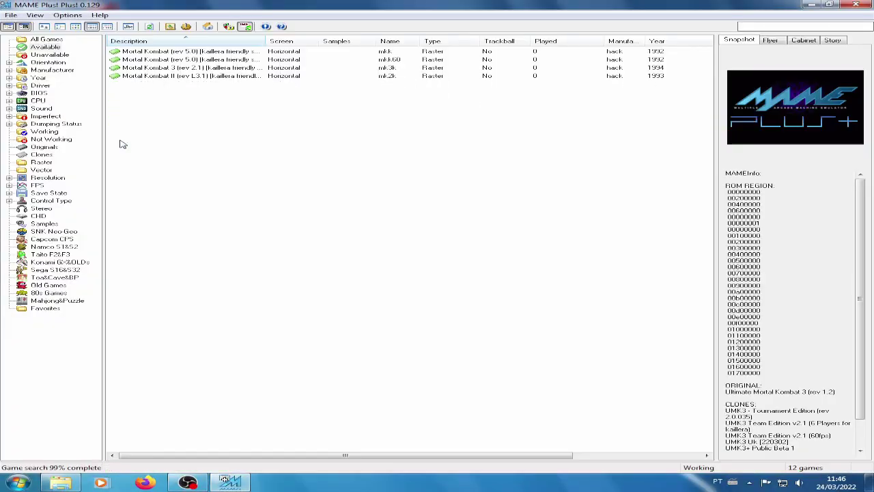
click(9, 15)
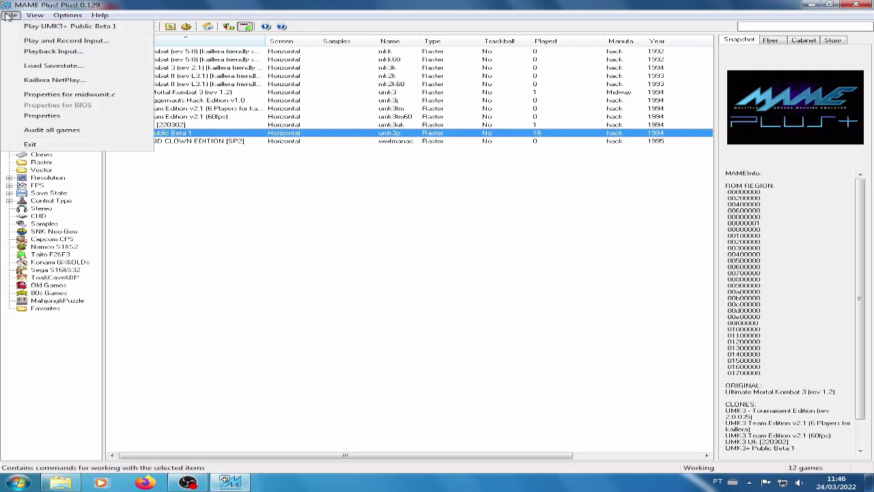
click(62, 82)
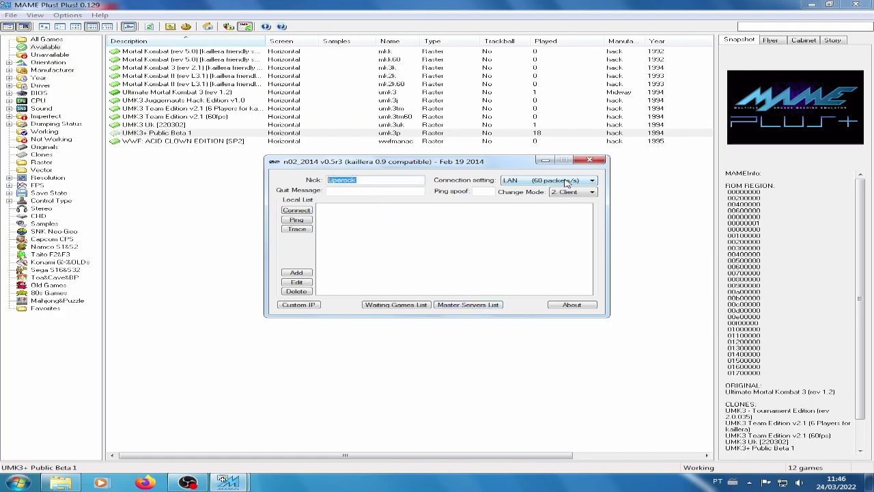
click(576, 194)
click(576, 194)
click(577, 195)
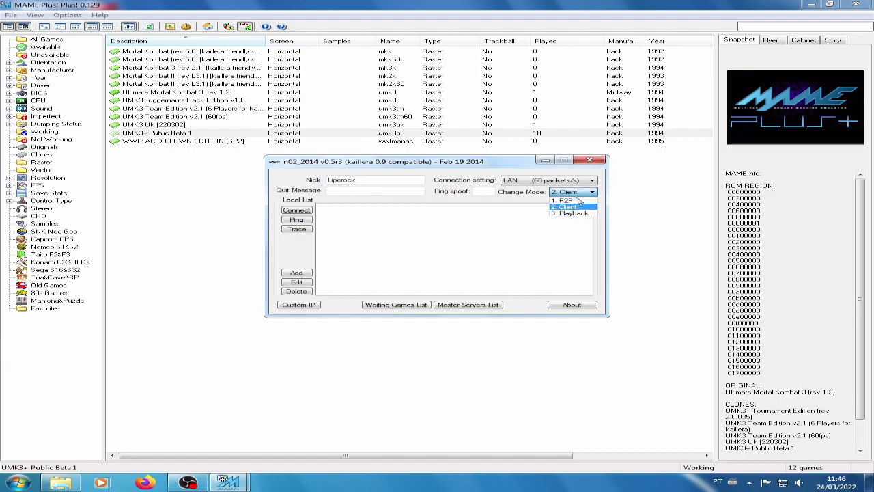
click(578, 201)
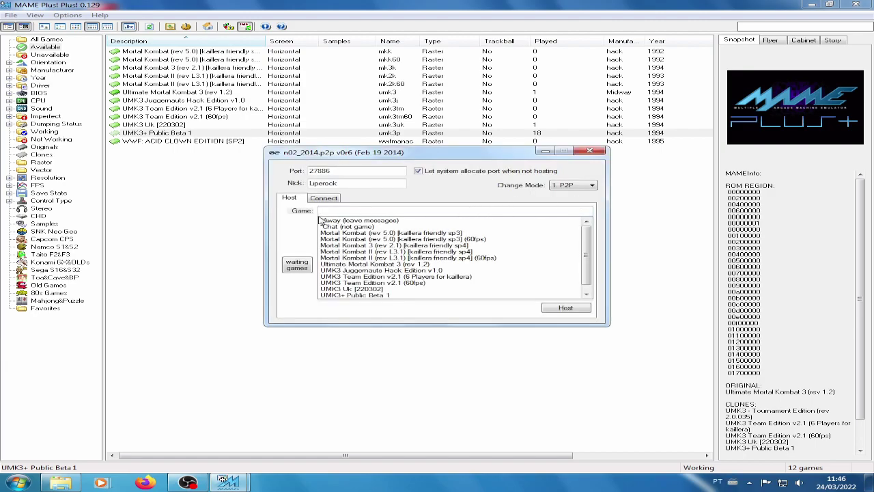
- Look through the Kaillera P2P hosting game list and the peer connection settings, and return to the hosting options
click(347, 210)
click(328, 199)
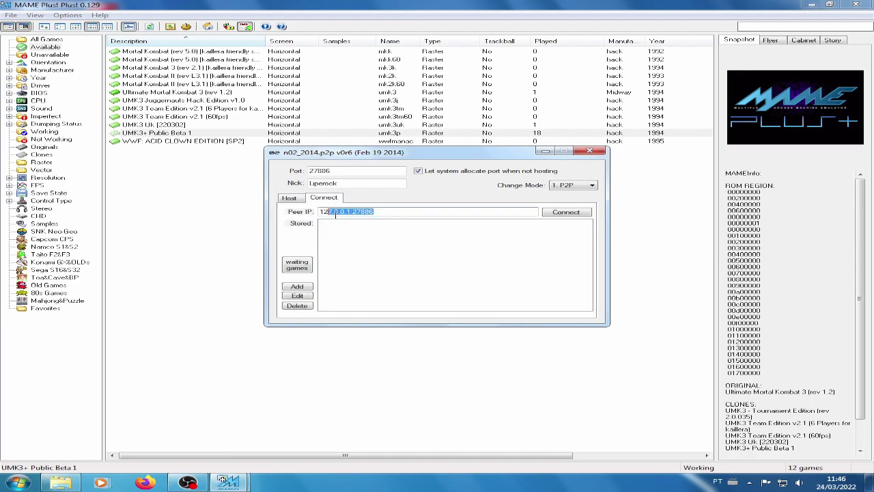
click(290, 198)
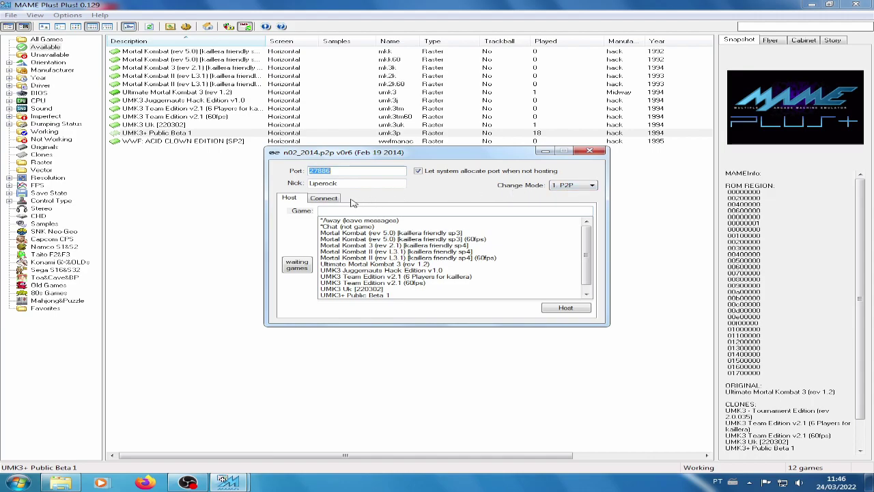
- Change the Kaillera mode to Client and connect to Liperock Oficial Server from the master servers list
click(588, 186)
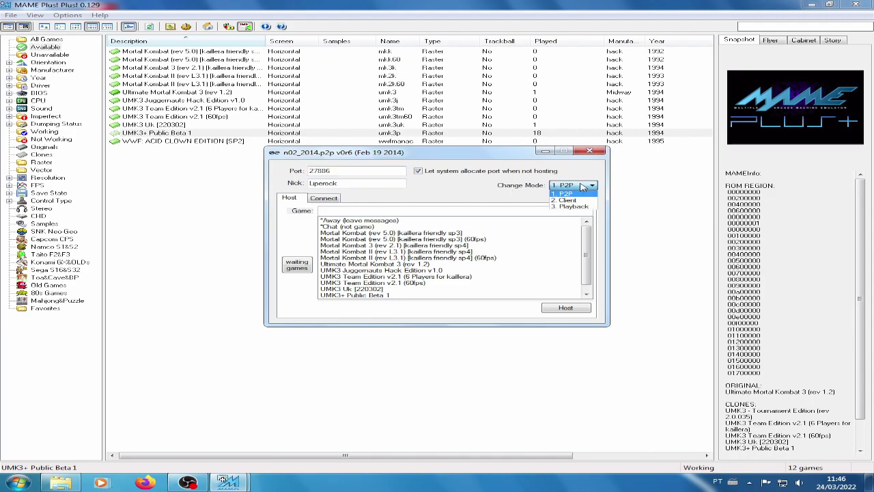
click(577, 201)
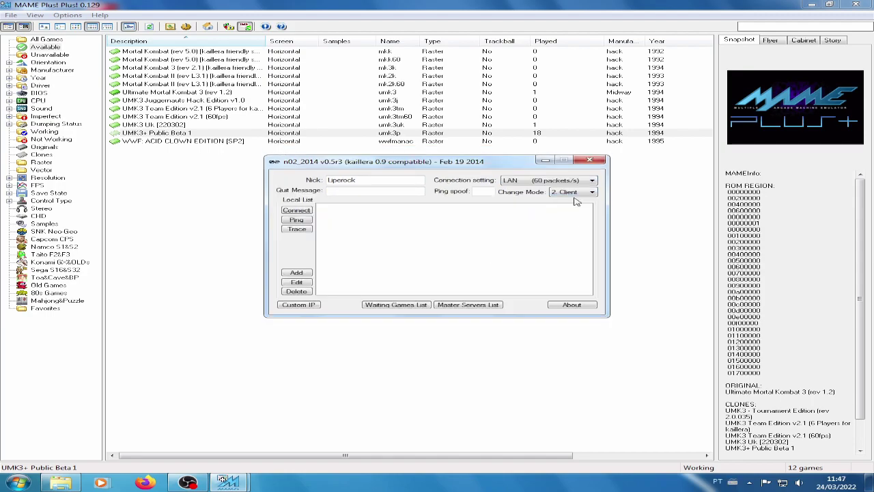
click(464, 305)
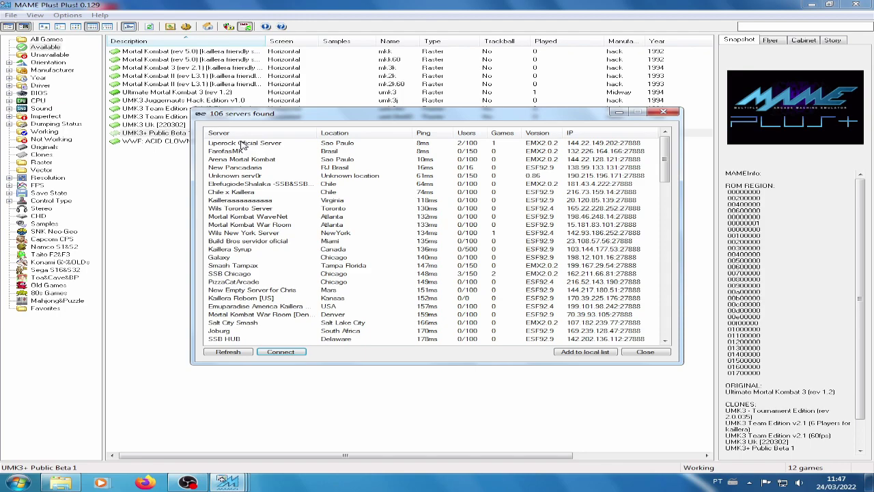
double_click(242, 146)
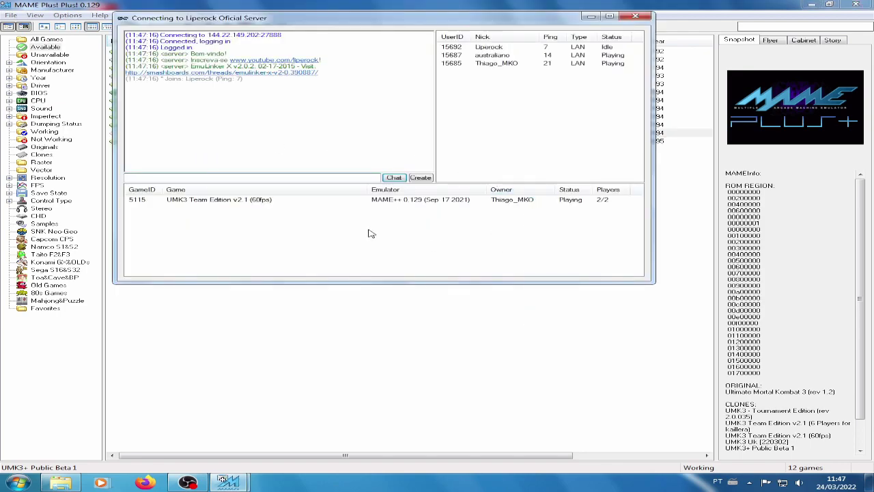
- Create a UMK3+ Public Beta 1 game on the connected server and start it
right_click(369, 234)
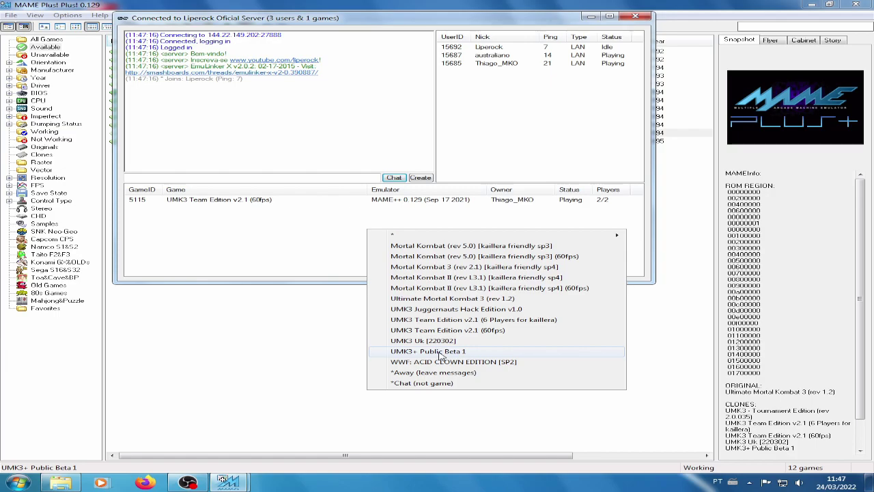
click(441, 352)
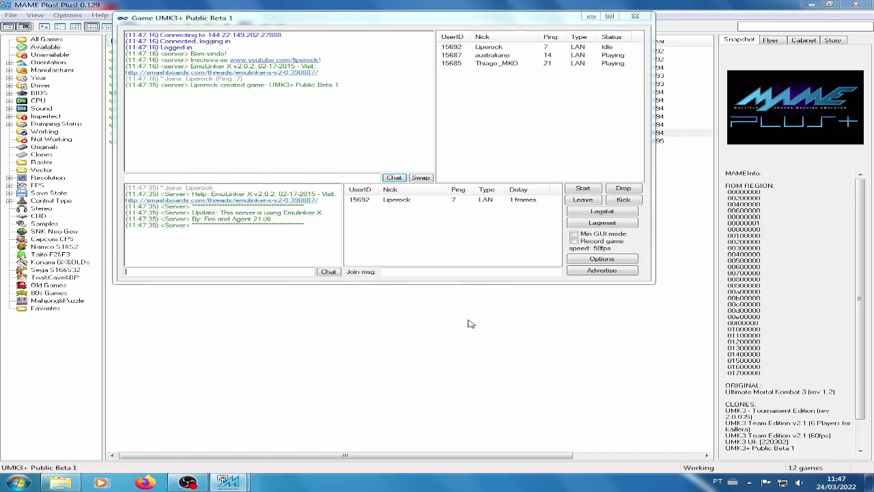
click(583, 189)
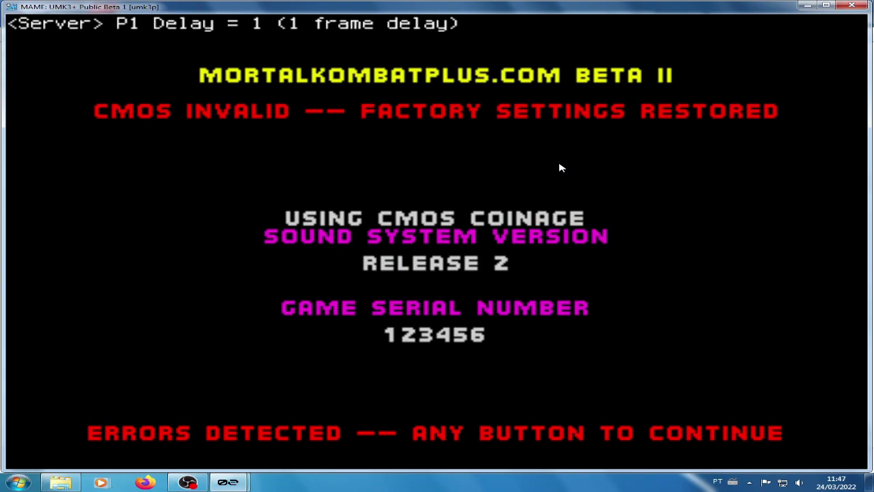
- Continue past the CMOS error screen, insert credits, and start a one-player game
key(5)
key(5)
key(5)
key(5)
key(1)
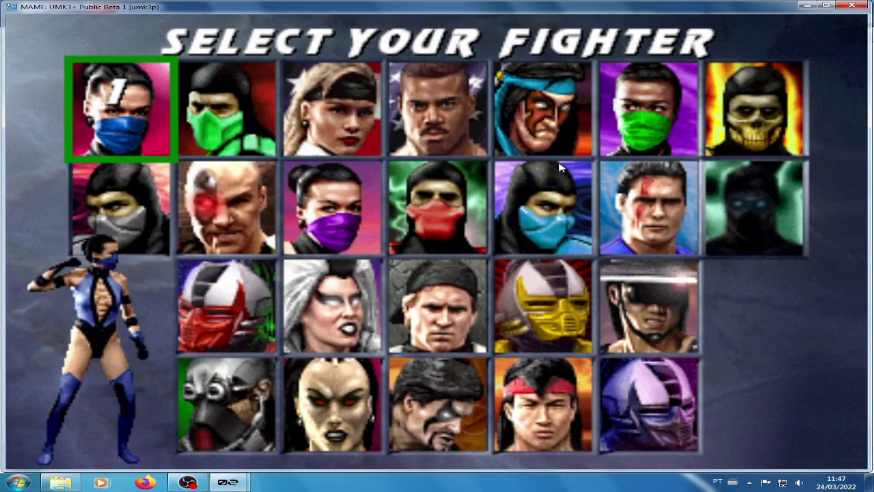
- Browse the fighters on the default selection grid of the netplay game
key(Right)
key(Right)
key(Right)
key(Down)
key(Down)
key(Down)
key(Left)
key(Up)
key(Left)
key(Up)
key(Right)
- In the test-mode UMK3+ Settings of the netplay game, set Fighter Select Screen to Improved and reset the game
key(F2)
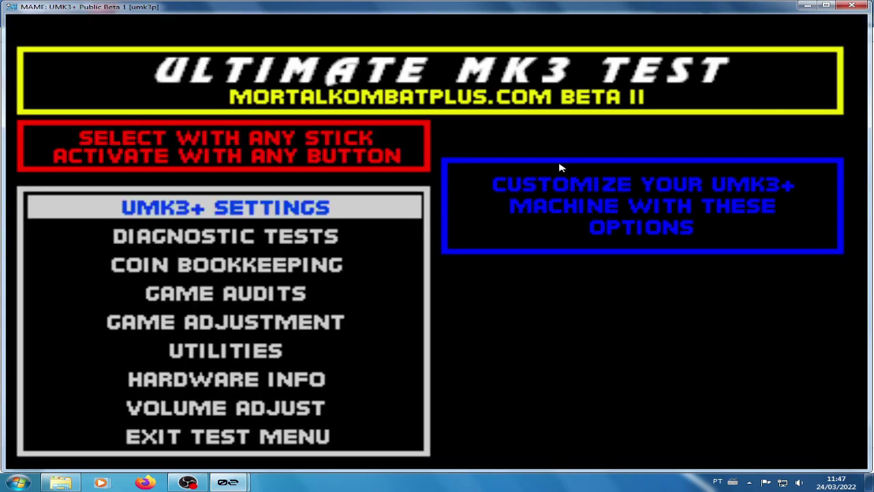
key(ctrl)
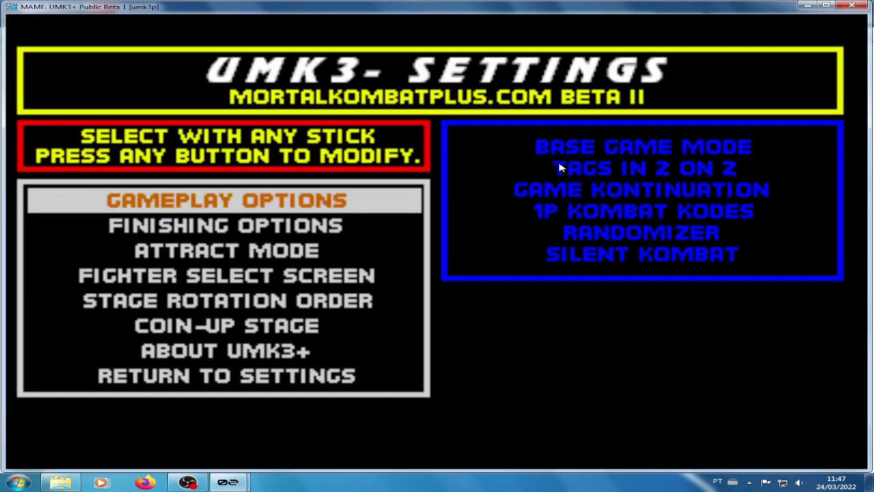
key(Down)
key(Down)
key(Down)
key(ctrl)
key(Right)
key(ctrl)
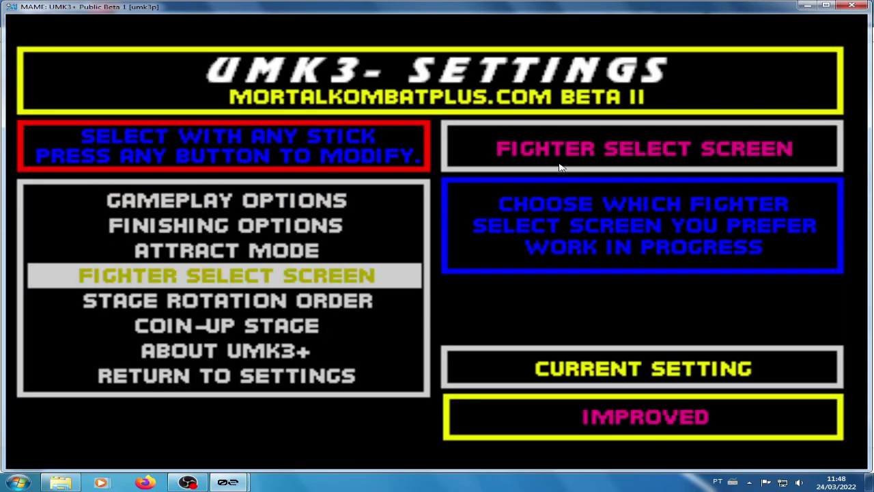
key(F3)
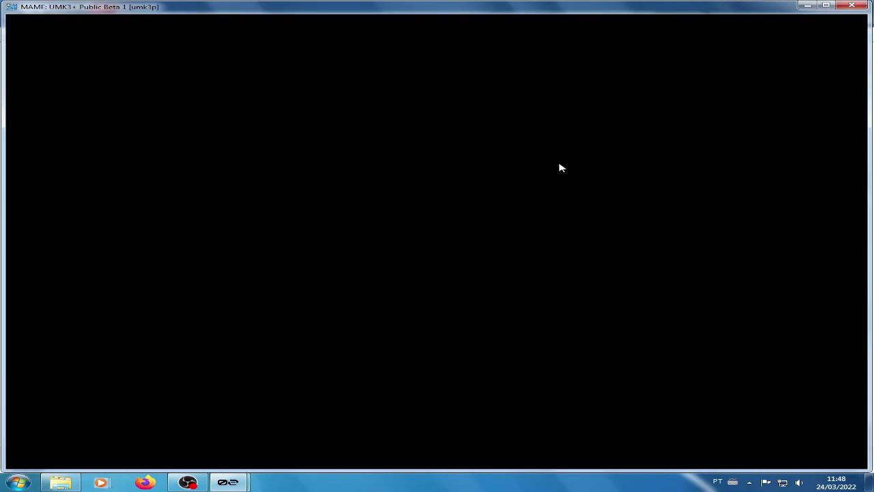
- Start a one-player Klassic Kombat game, select Rain as the fighter, and choose the Novice destiny
key(1)
key(1)
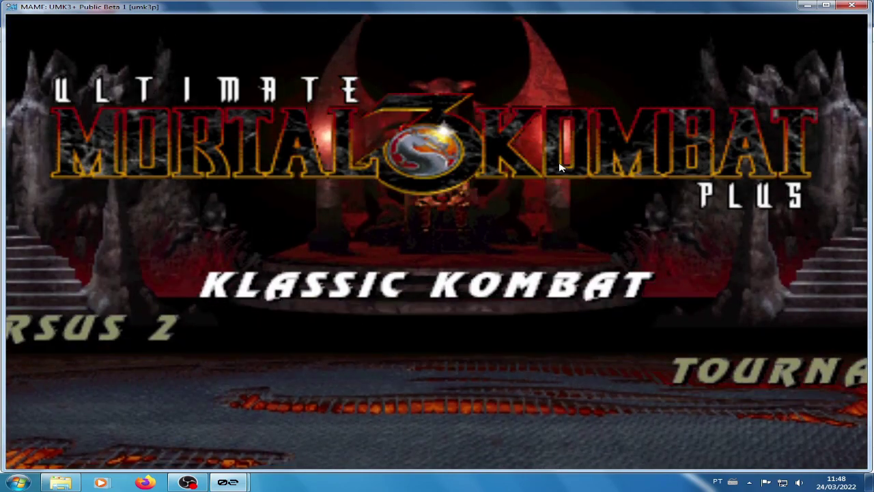
key(Right)
key(Right)
key(Down)
key(Down)
key(ctrl)
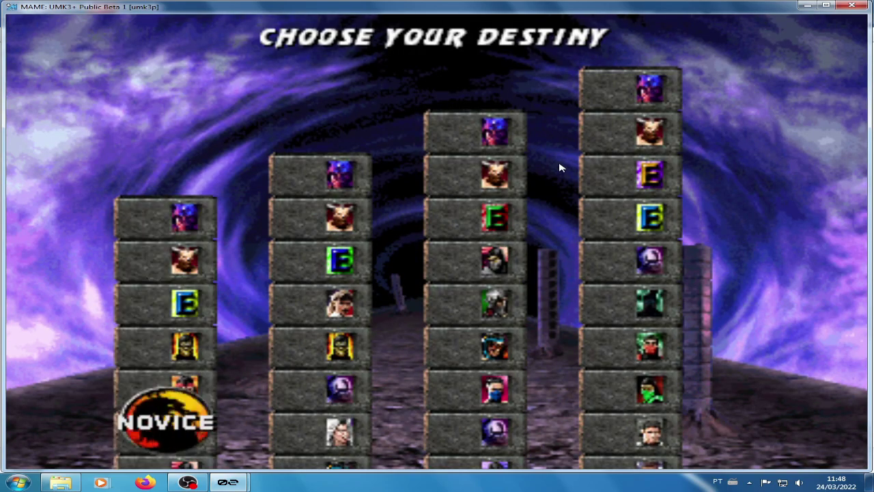
key(ctrl)
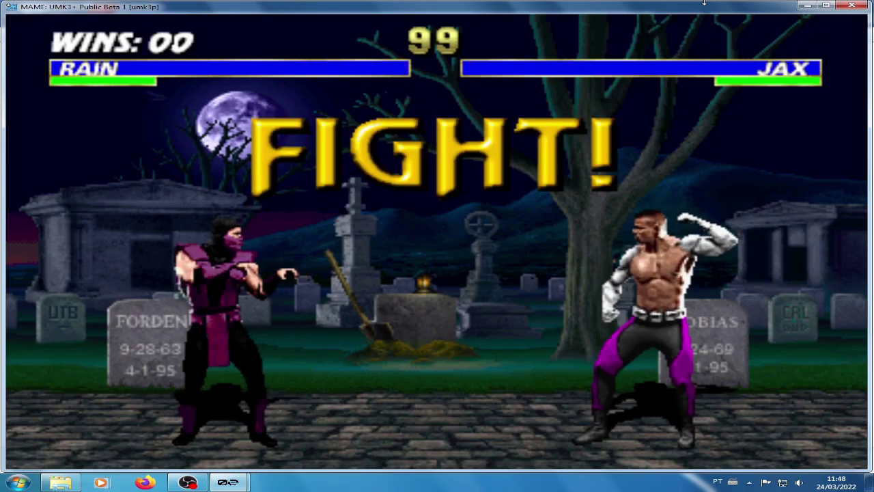
- Fight Jax with Rain on the graveyard stage to test the netplay game, and close the game
key(x+Right)
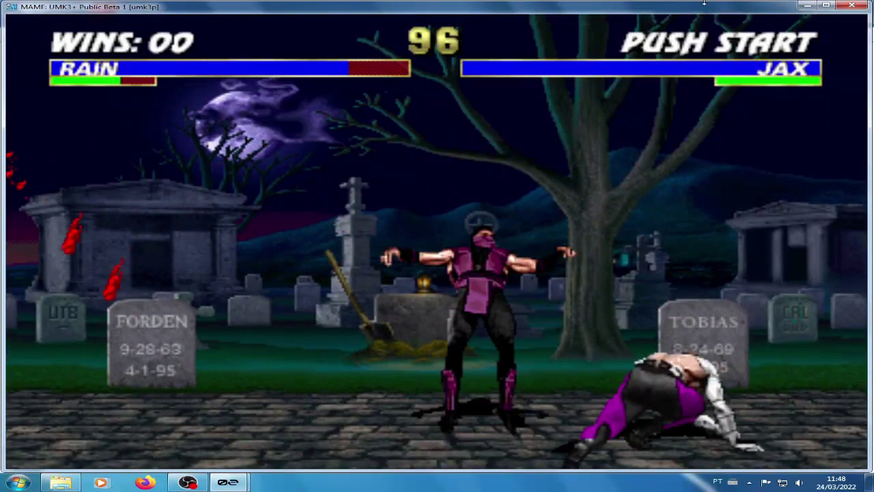
key(Down)
key(ctrl)
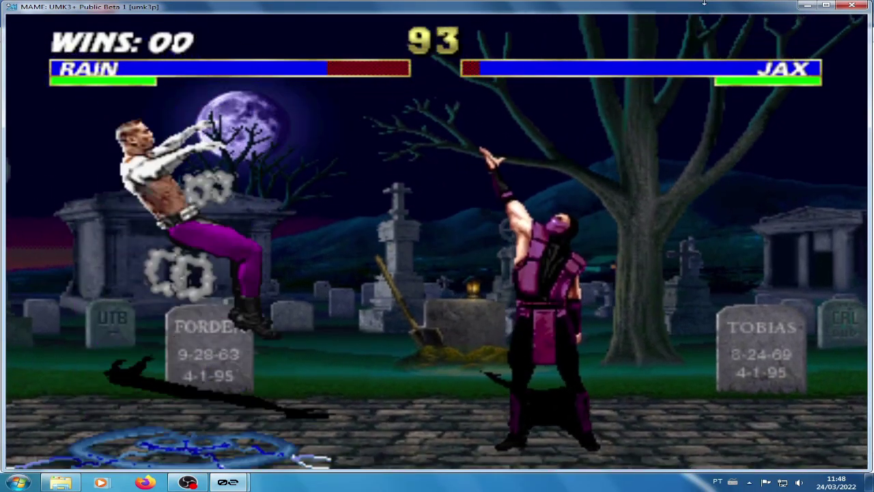
key(Left)
key(ctrl)
key(Right)
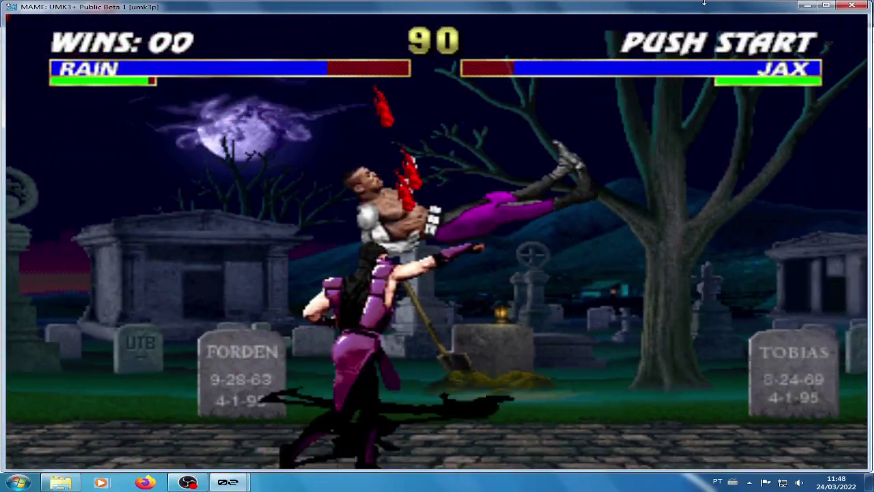
key(Left)
key(space)
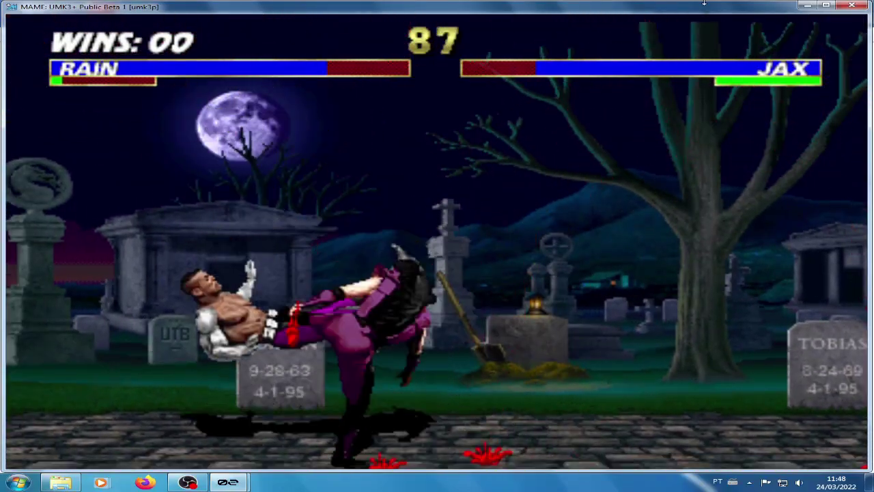
key(space)
key(Right)
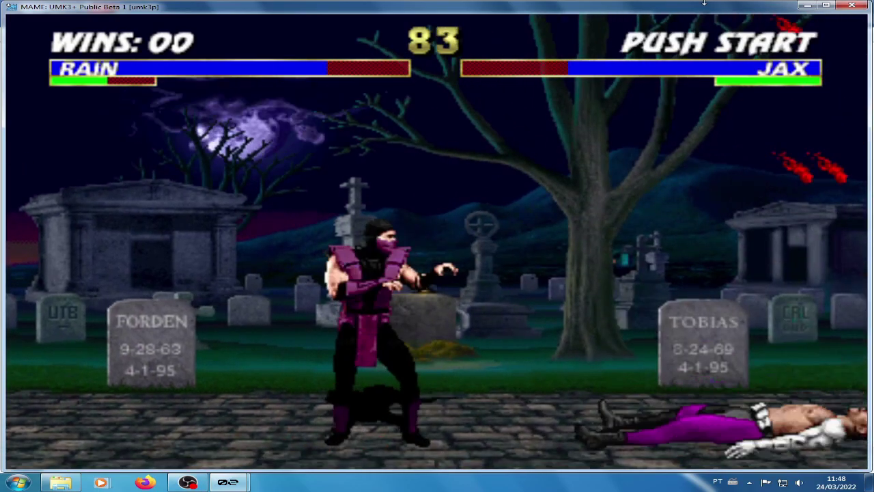
key(space)
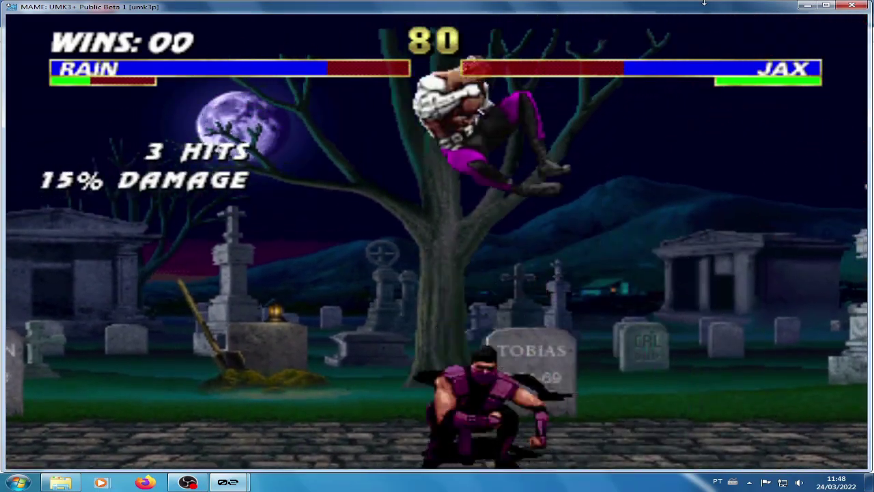
key(Up)
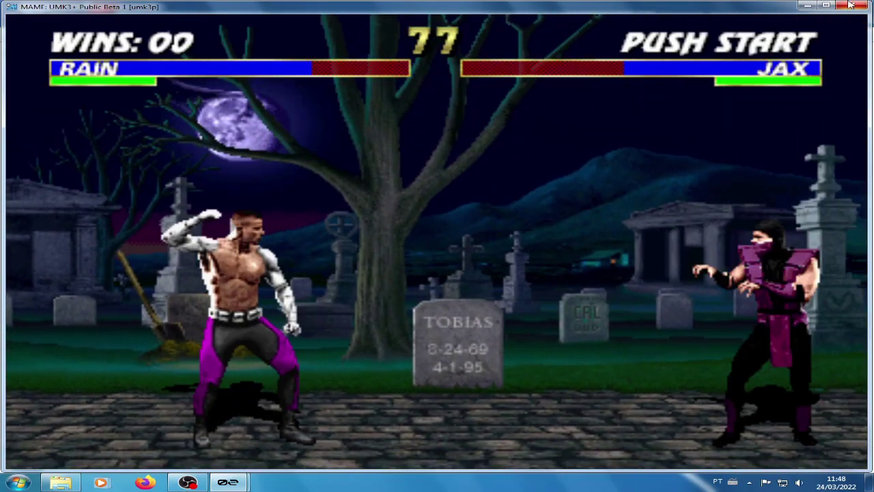
key(Escape)
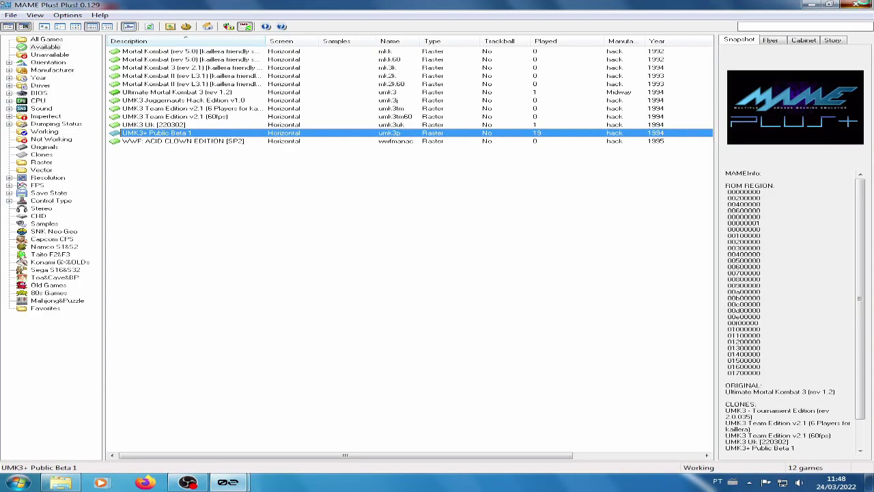
- Close the UMK3+ game room, the Kaillera client and MAME Plus, and go back to the Emuladores folder
click(866, 5)
click(502, 275)
mouse_move(228, 482)
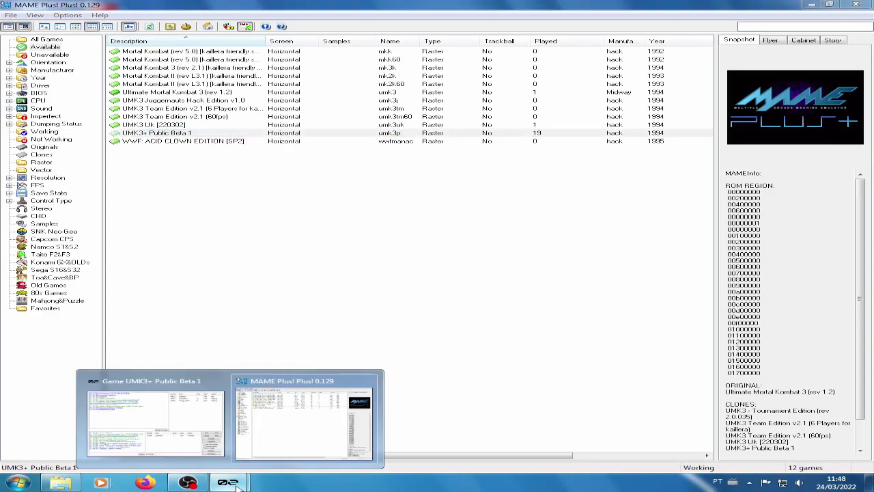
click(273, 410)
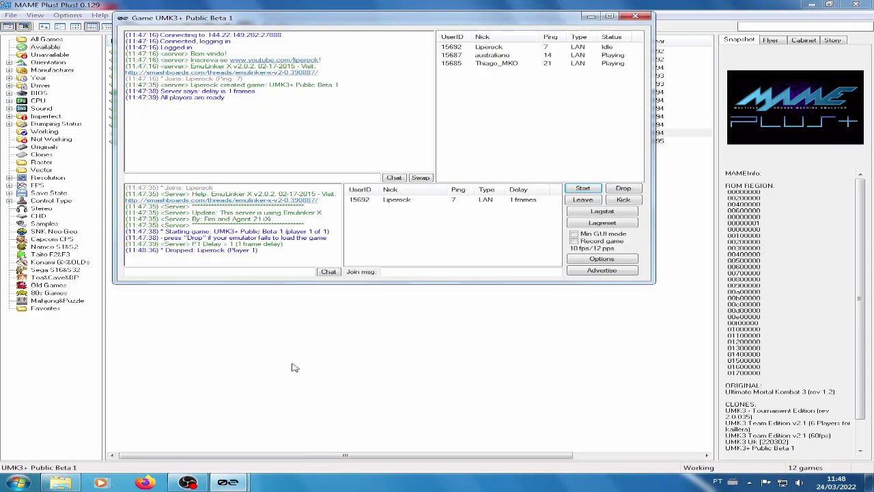
click(636, 17)
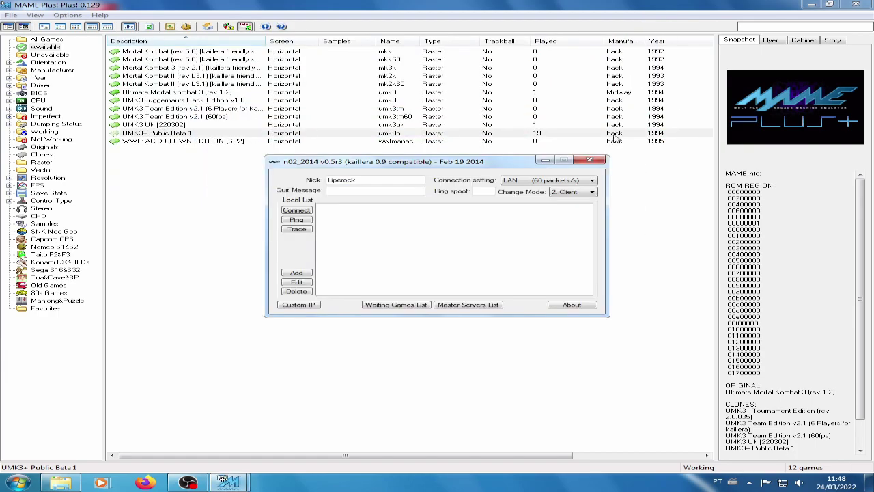
click(596, 160)
key(alt+F4)
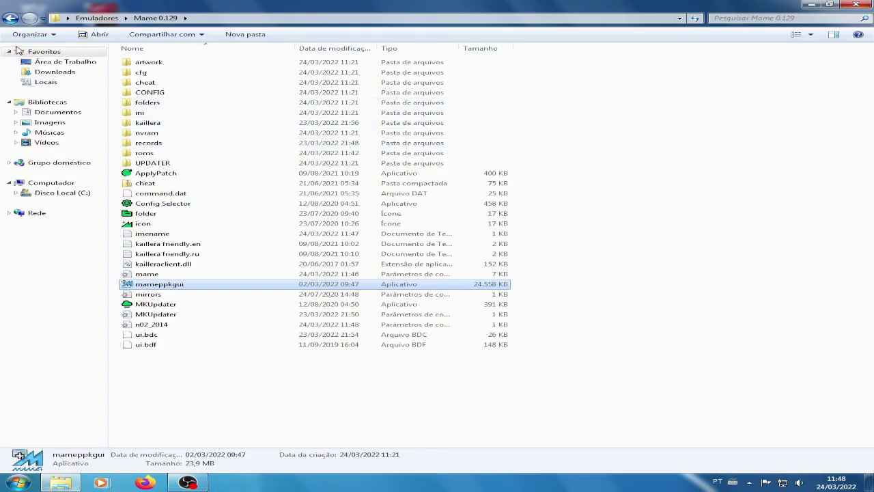
click(11, 19)
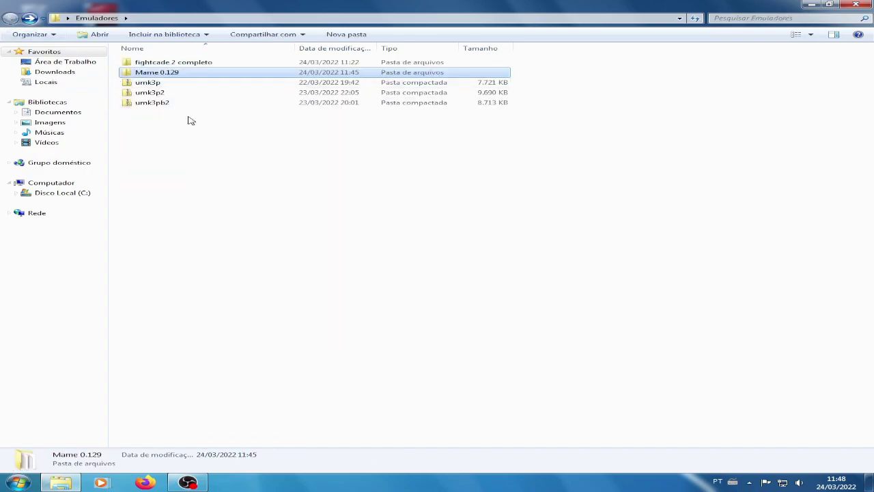
click(286, 176)
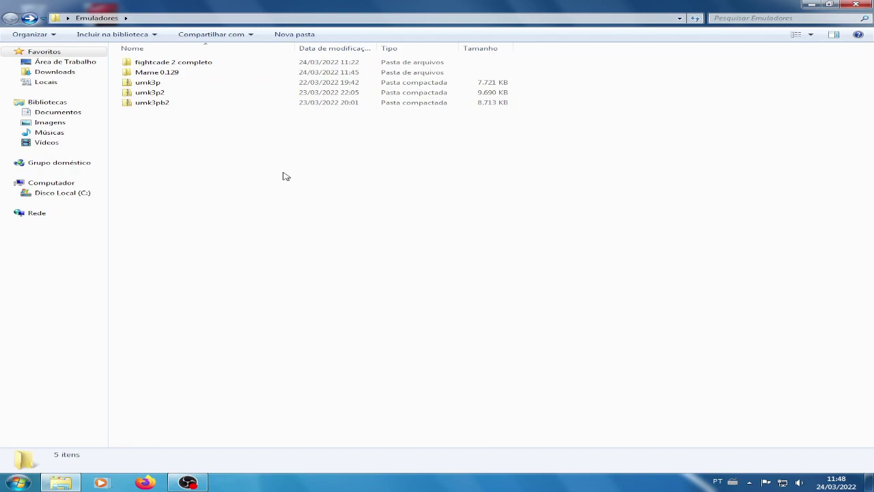